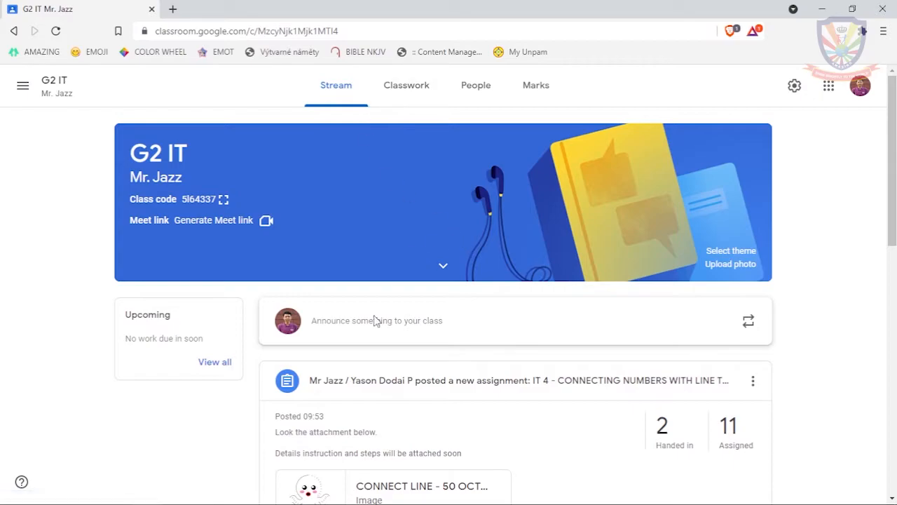
Open the CONNECT LINE - 50 OCTOPUS image attached to the IT 4 classwork assignment in a new browser tab and show it
left_click(403, 94)
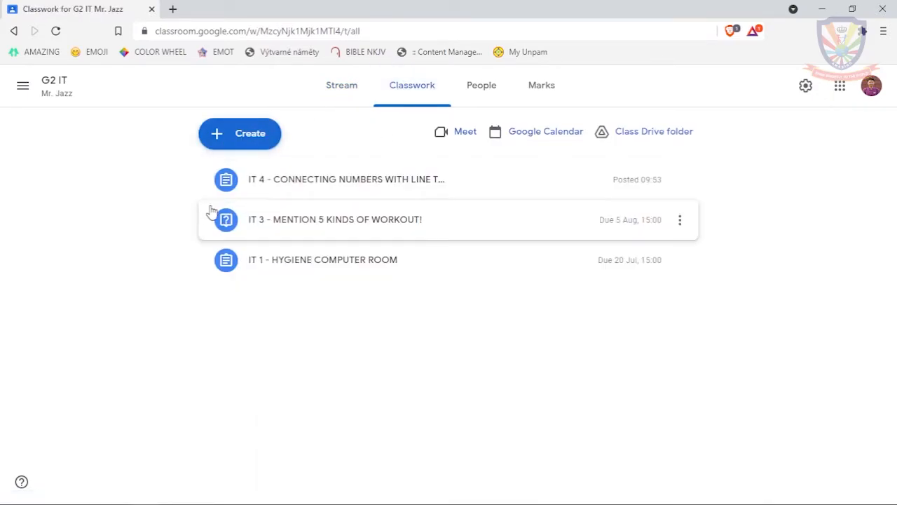
left_click(293, 190)
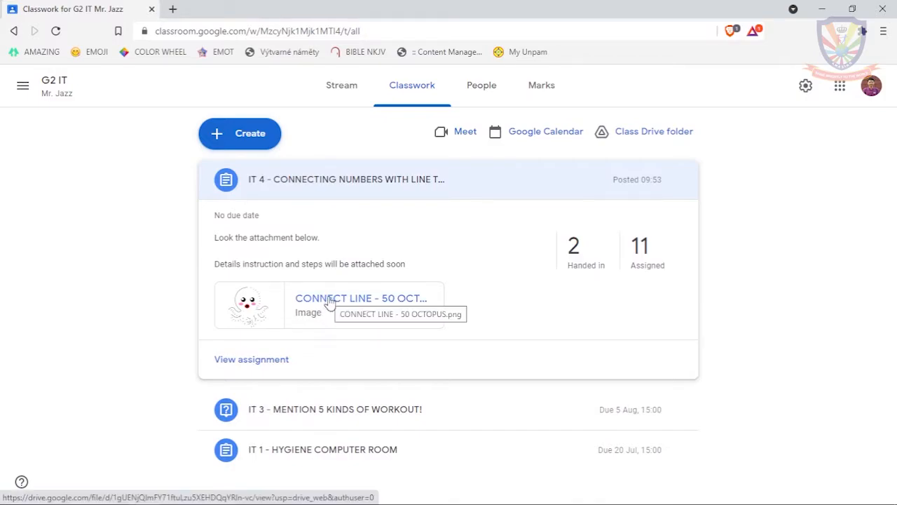
right_click(330, 299)
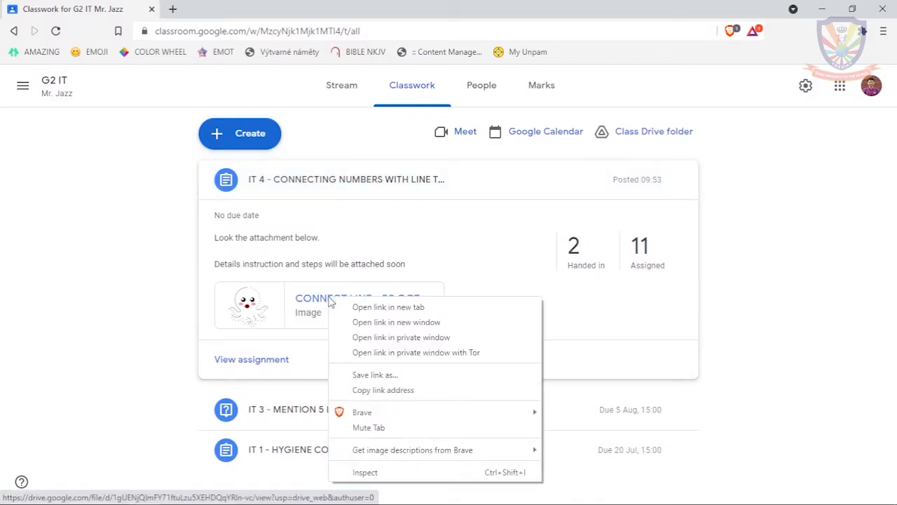
left_click(372, 309)
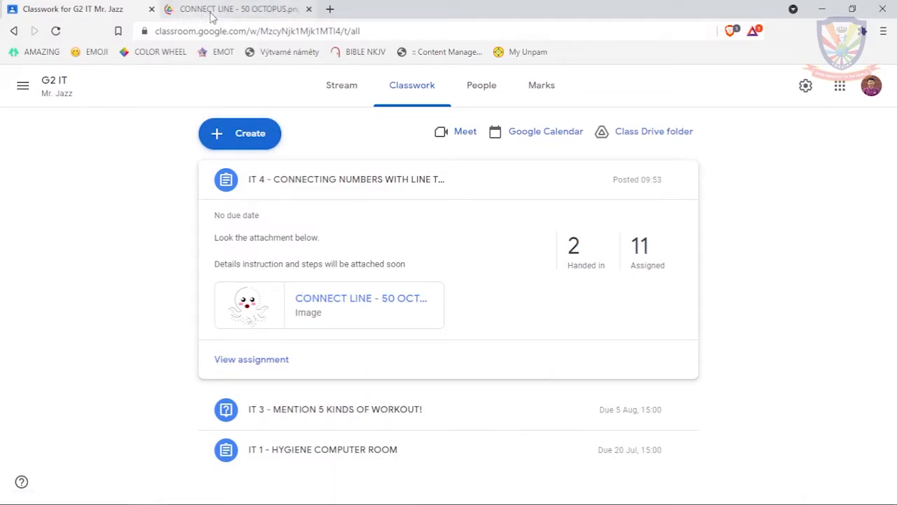
left_click(231, 9)
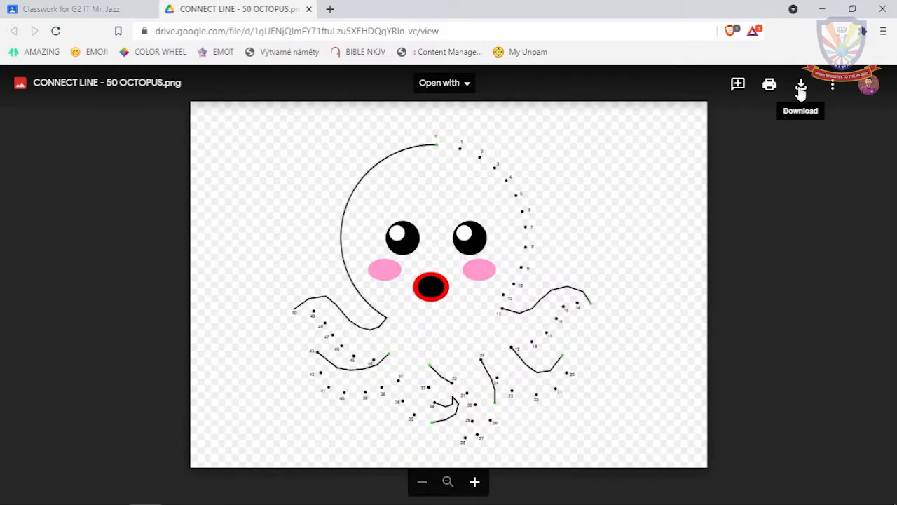
Download CONNECT LINE - 50 OCTOPUS.png as a PNG image into the Downloads folder
left_click(800, 88)
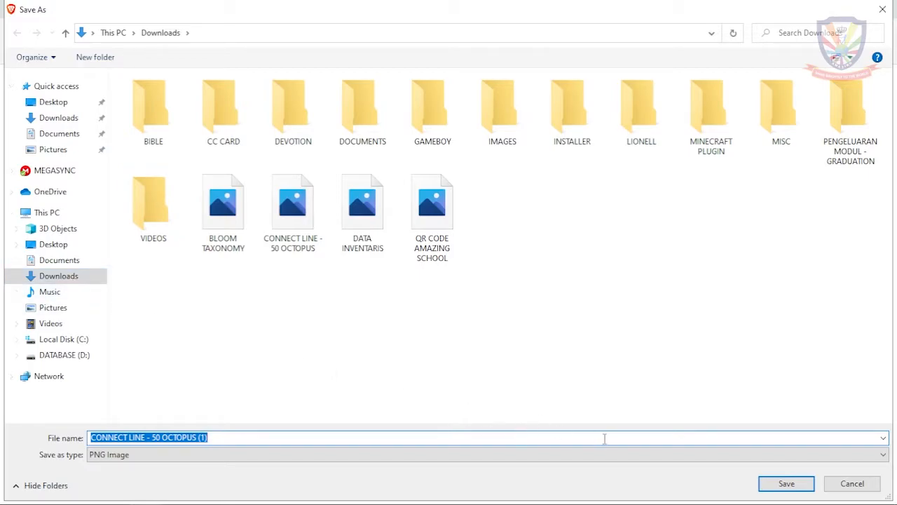
left_click(785, 484)
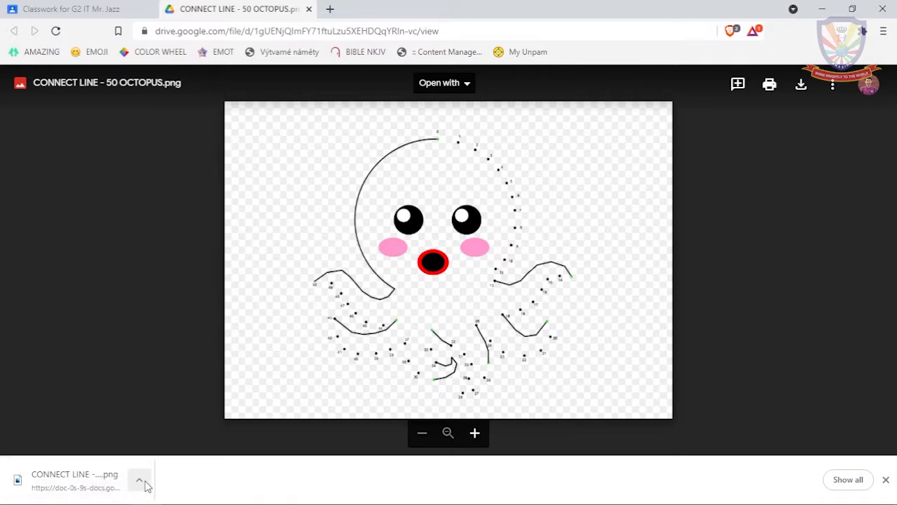
left_click(140, 483)
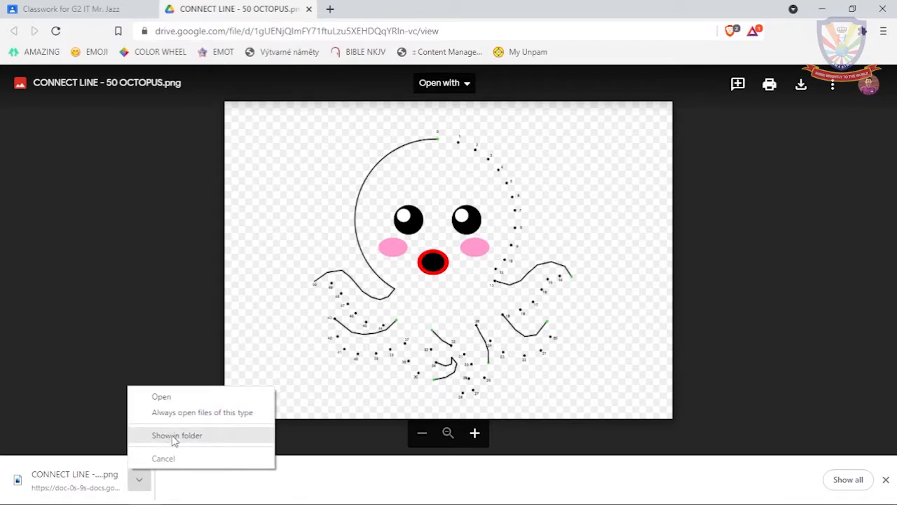
left_click(206, 488)
Find File Explorer by searching the computer for "file", launch it and open the Downloads folder
mouse_move(35, 504)
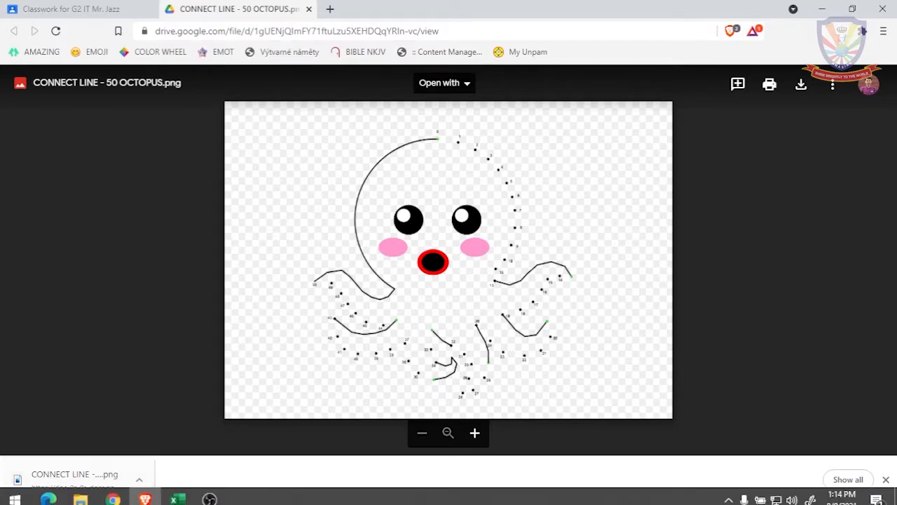
left_click(21, 495)
type("file")
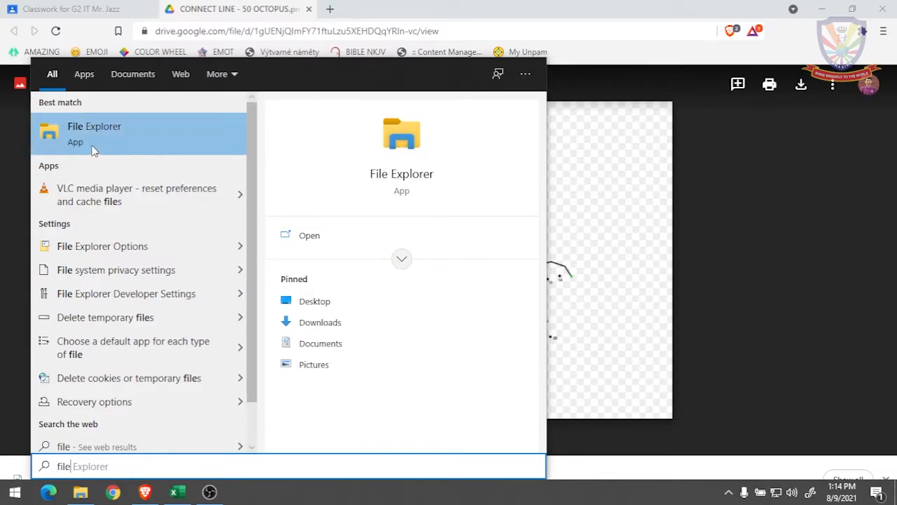
left_click(79, 132)
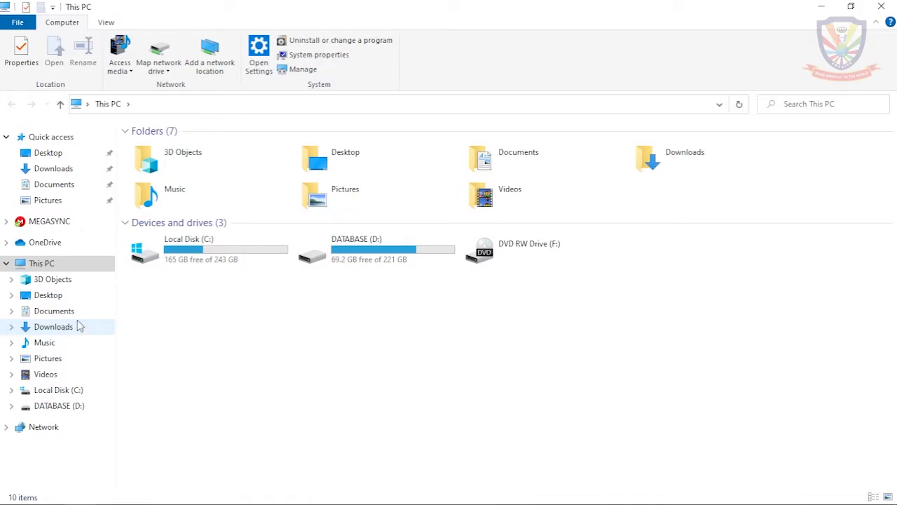
left_click(47, 334)
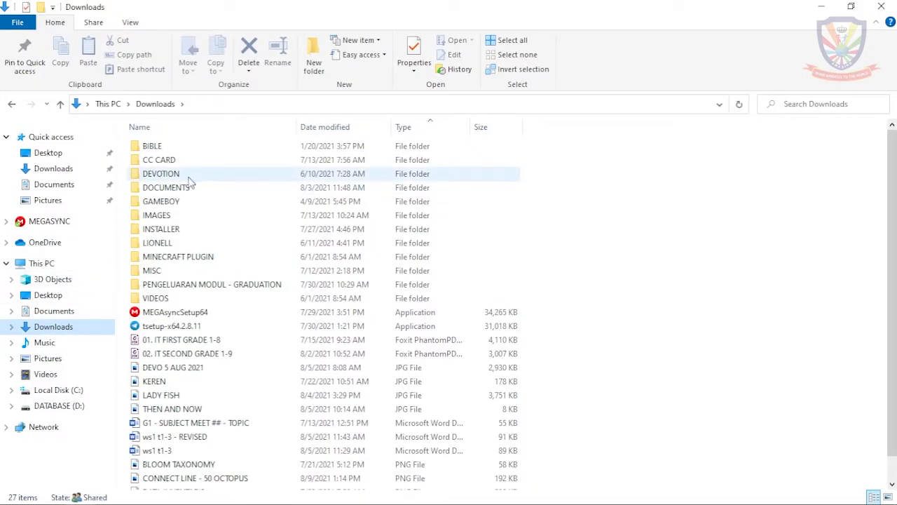
Open the CONNECT LINE - 50 OCTOPUS PNG file for editing in Paint
scroll(196, 210, "down", 1)
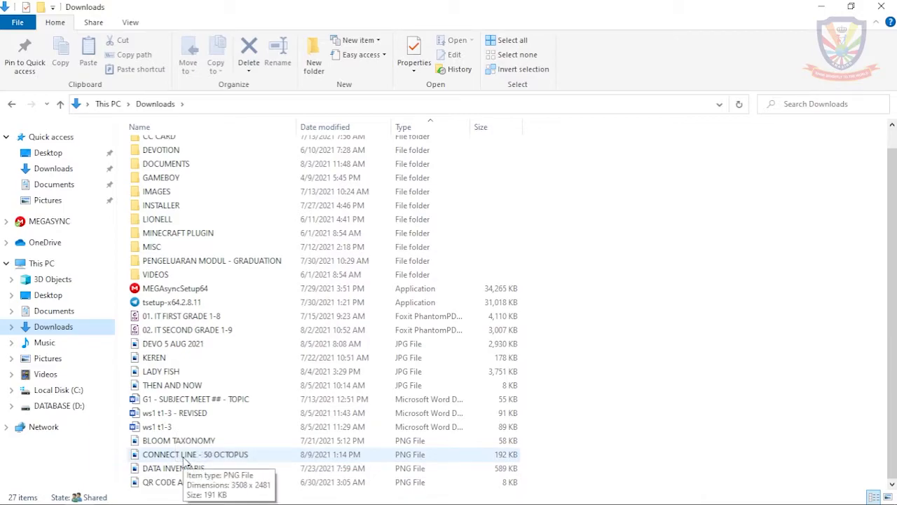
left_click(175, 455)
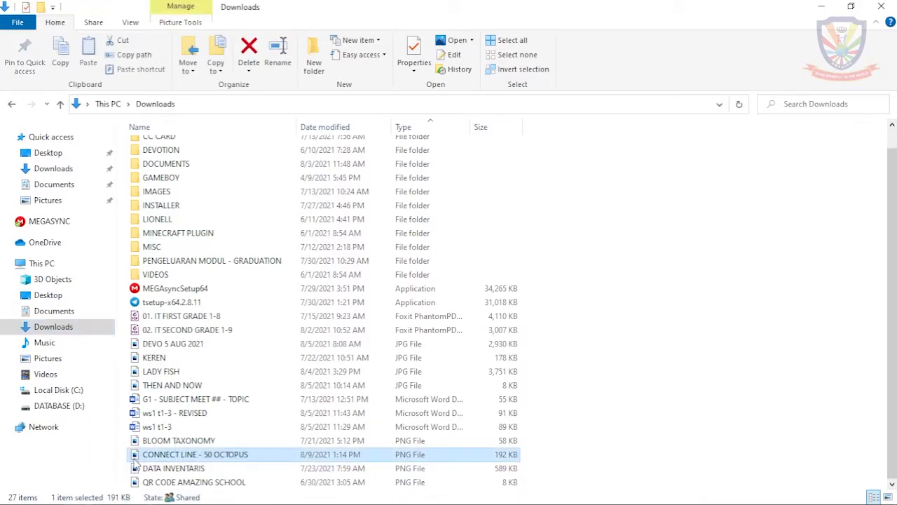
right_click(138, 457)
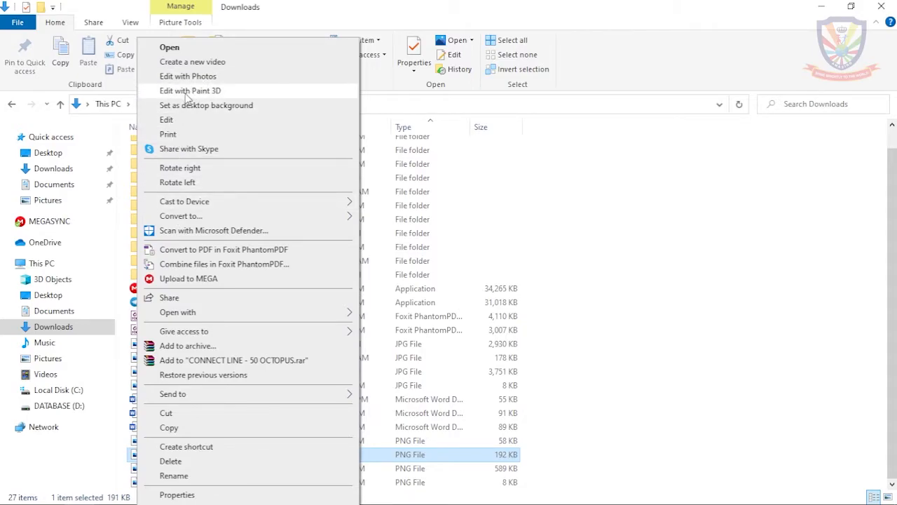
left_click(167, 120)
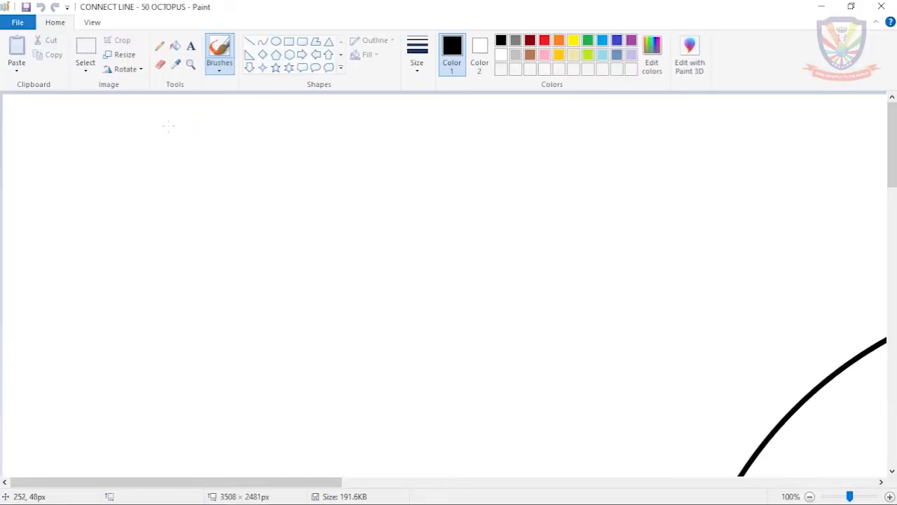
left_click_drag(264, 486, 627, 458)
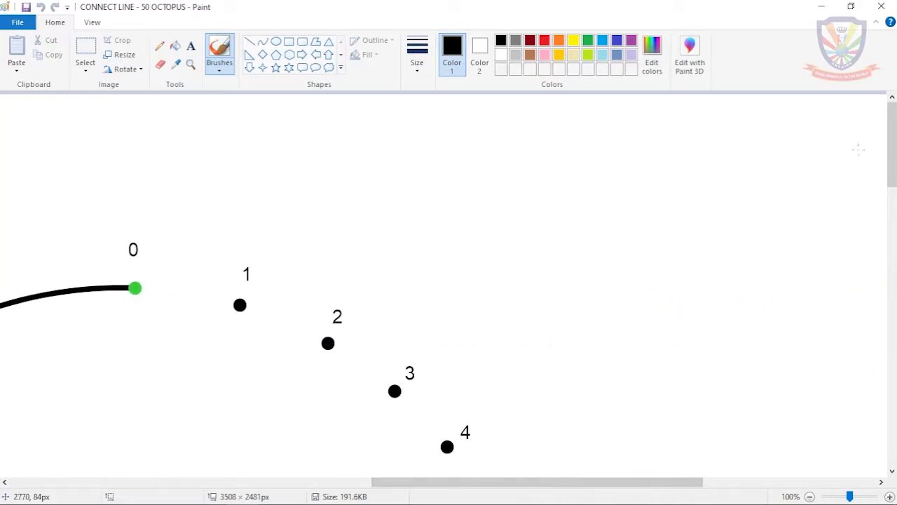
left_click_drag(893, 142, 848, 165)
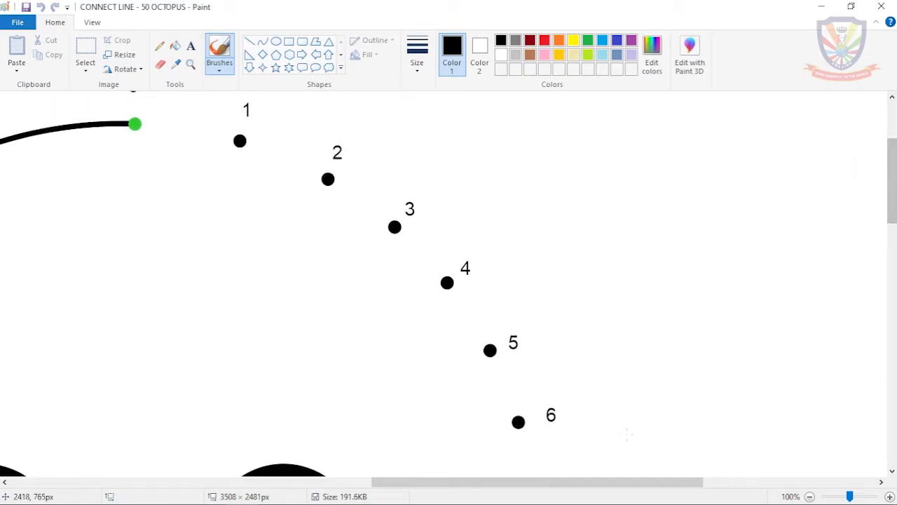
left_click_drag(585, 482, 531, 456)
scroll(350, 302, "up", 3)
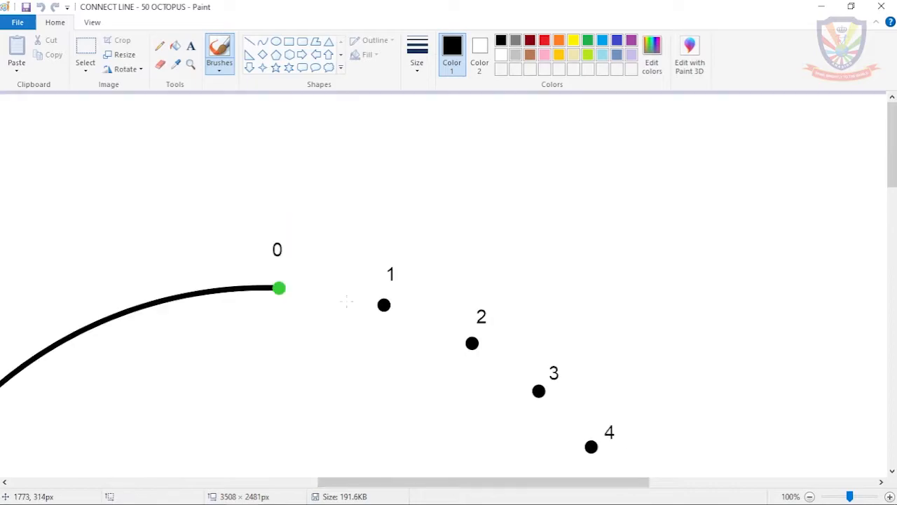
mouse_move(279, 288)
left_mouse_down()
mouse_move(298, 338)
mouse_move(339, 337)
mouse_move(359, 312)
mouse_move(384, 305)
mouse_move(302, 300)
mouse_move(359, 371)
left_mouse_up()
left_click(545, 40)
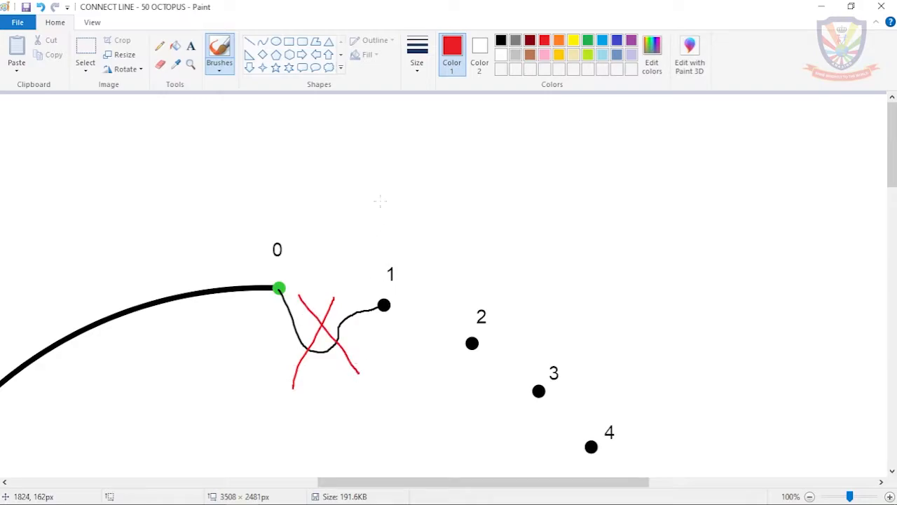
left_click(39, 9)
left_click(40, 8)
left_click(40, 9)
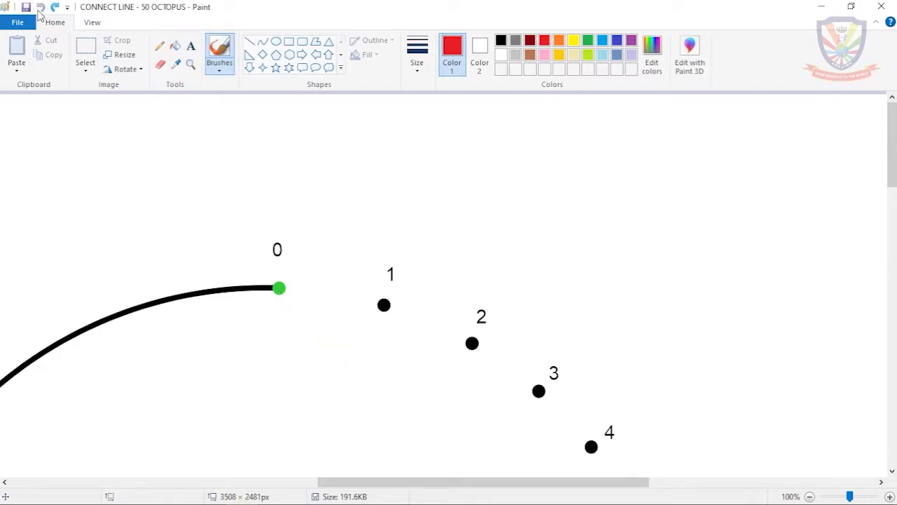
Connect dot 0 to dot 1 and dot 1 to dot 2 with straight black lines of the thickest size
left_click(250, 42)
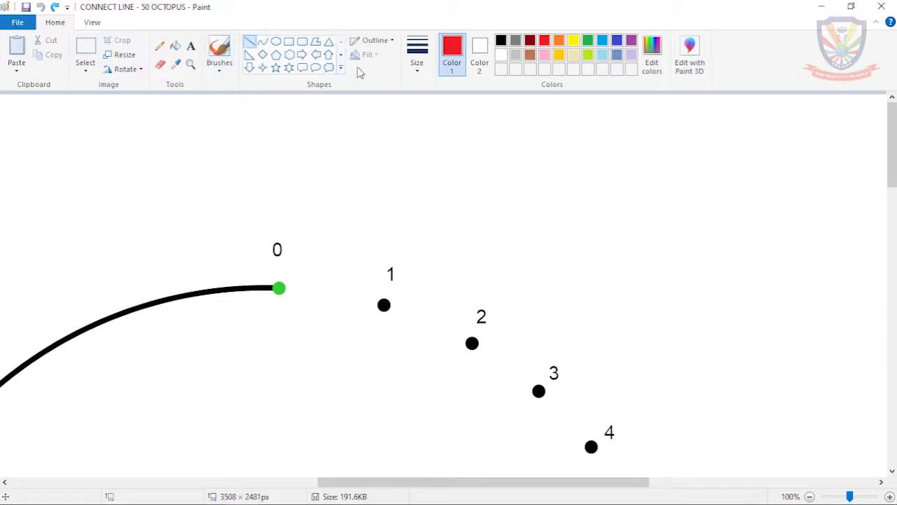
left_click(419, 74)
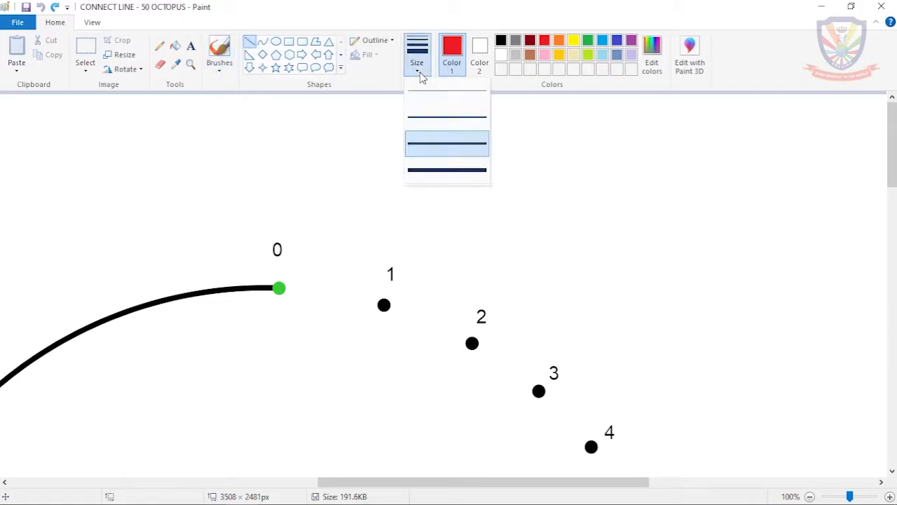
left_click(437, 175)
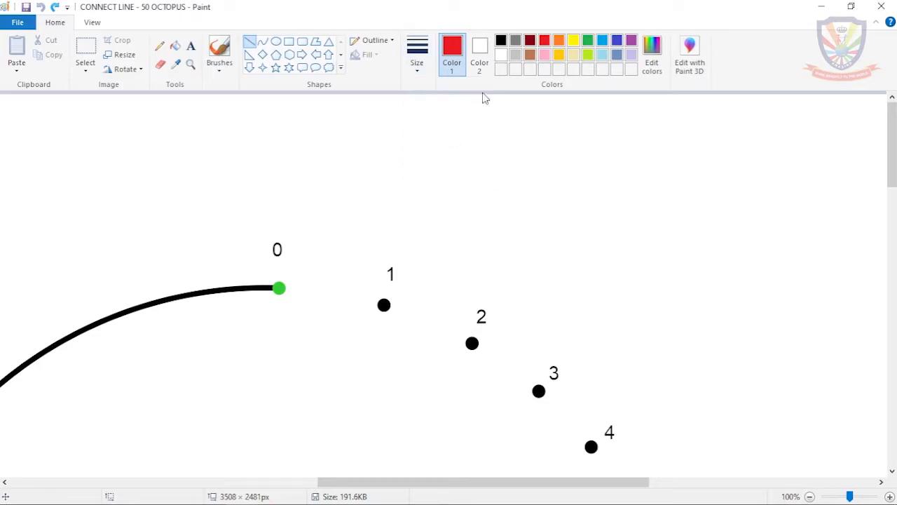
left_click(500, 42)
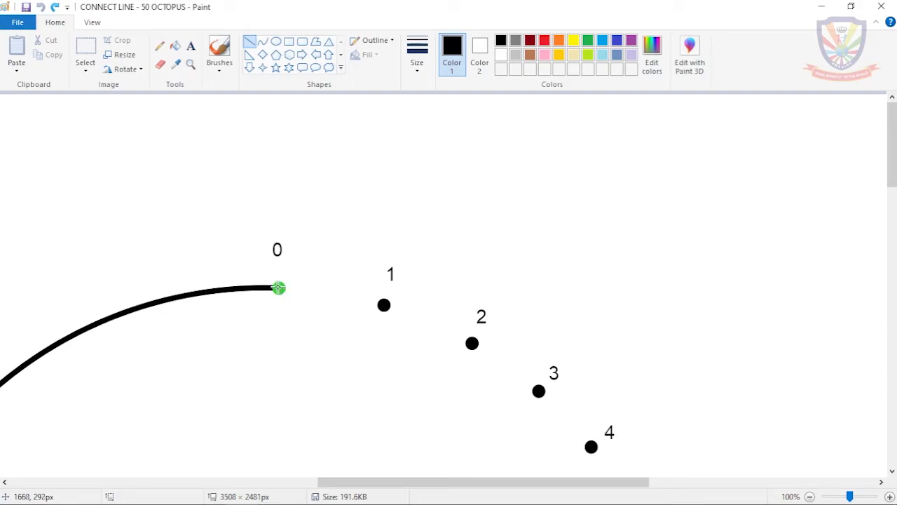
mouse_move(279, 288)
left_mouse_down()
mouse_move(383, 305)
mouse_move(471, 342)
left_mouse_up()
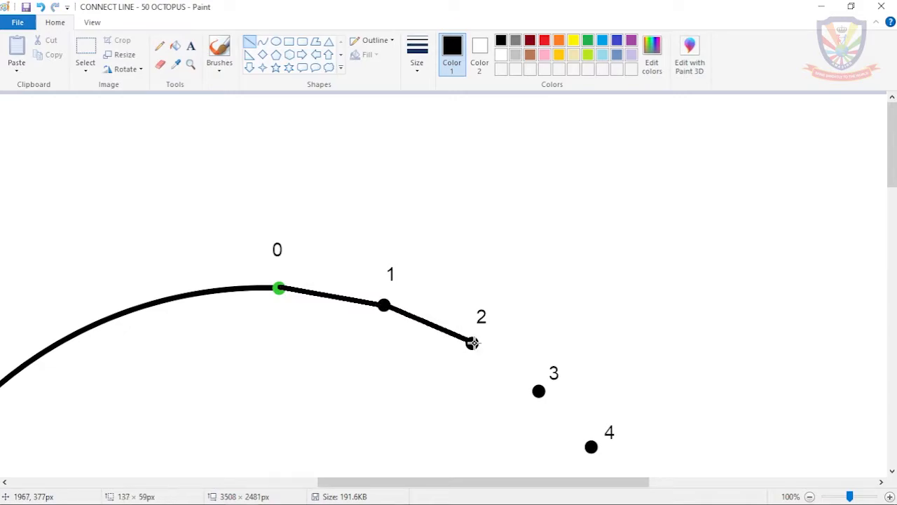
Continue the octopus head outline with straight black lines connecting dots 2 through 7 in order
scroll(506, 308, "down", 3)
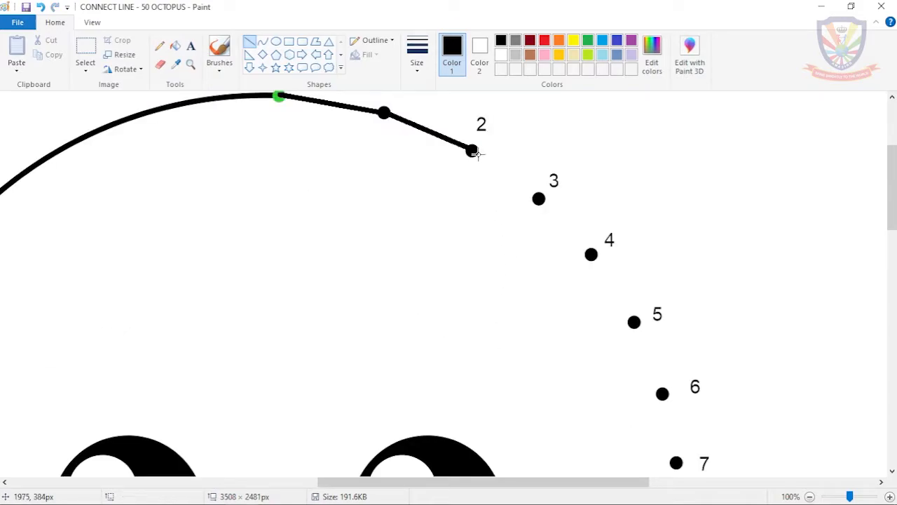
mouse_move(473, 150)
left_mouse_down()
mouse_move(573, 226)
mouse_move(634, 322)
left_mouse_up()
left_click_drag(892, 187, 834, 218)
mouse_move(633, 181)
left_mouse_down()
mouse_move(663, 250)
mouse_move(676, 322)
left_mouse_up()
left_click(689, 271)
left_click(734, 269)
Connect dots 7, 8, 9 and 10 in order with straight black lines along the side of the head
left_click_drag(885, 204, 885, 237)
mouse_move(675, 171)
left_mouse_down()
mouse_move(687, 257)
mouse_move(678, 258)
left_mouse_up()
scroll(743, 210, "down", 2)
left_click_drag(677, 184, 657, 274)
scroll(701, 199, "down", 3)
left_click_drag(657, 162, 624, 238)
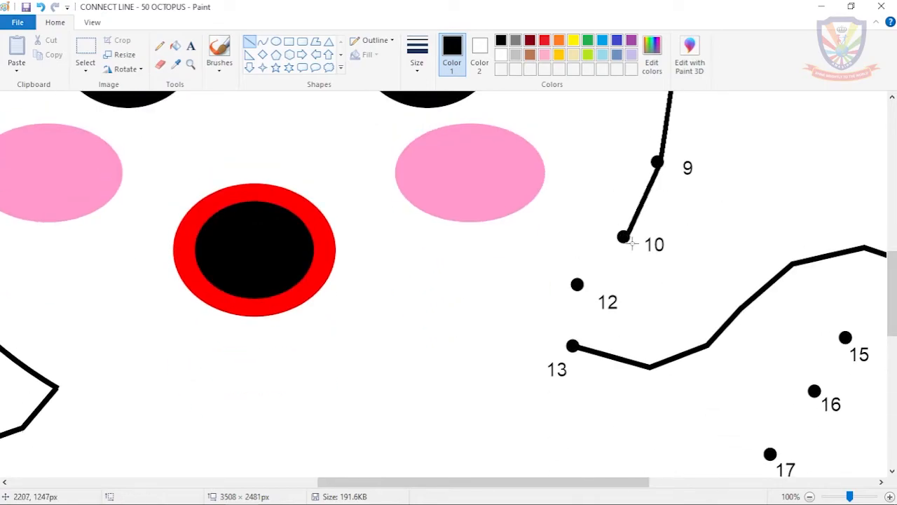
Finish this side of the head at 200% zoom with straight lines from dot 10 to 12 and from 12 to 13
scroll(845, 330, "up", 1)
left_click_drag(891, 271, 892, 303)
mouse_move(415, 178)
left_mouse_down()
mouse_move(320, 267)
mouse_move(313, 397)
left_mouse_up()
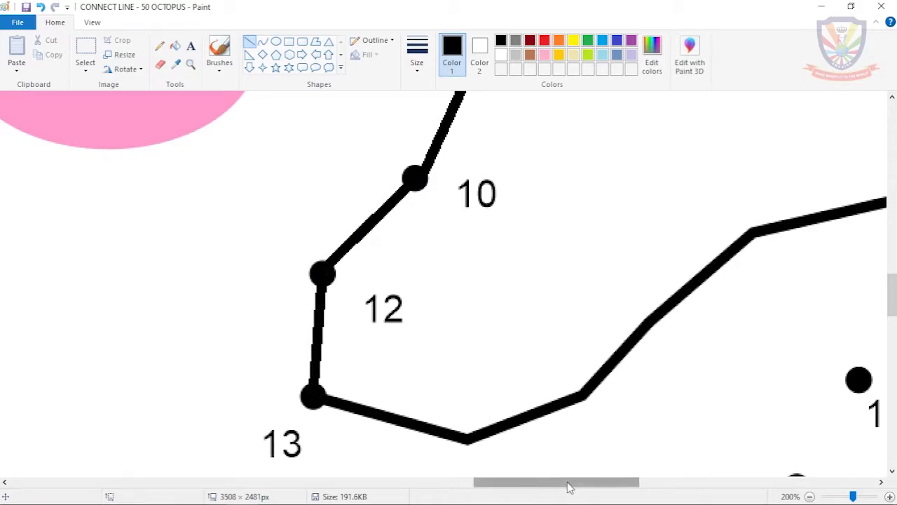
left_click(809, 496)
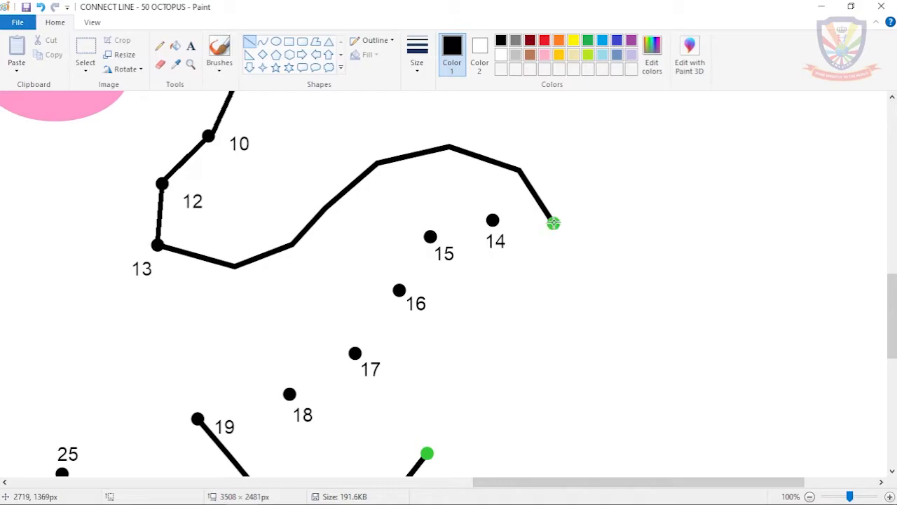
left_click_drag(157, 245, 492, 220)
left_click(545, 40)
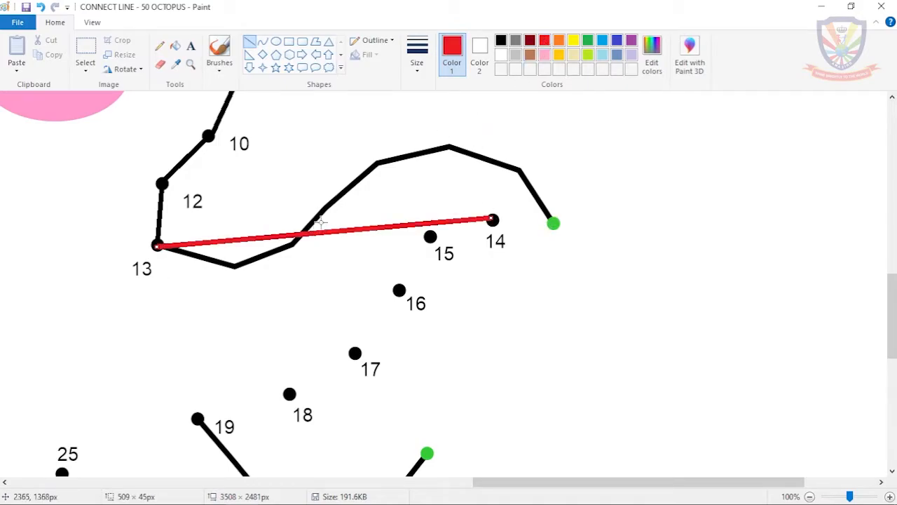
left_click(501, 40)
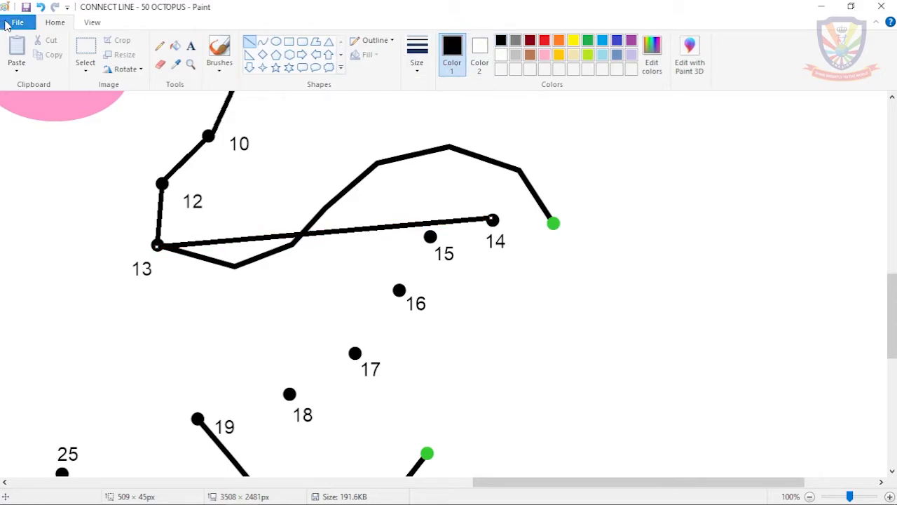
left_click(40, 8)
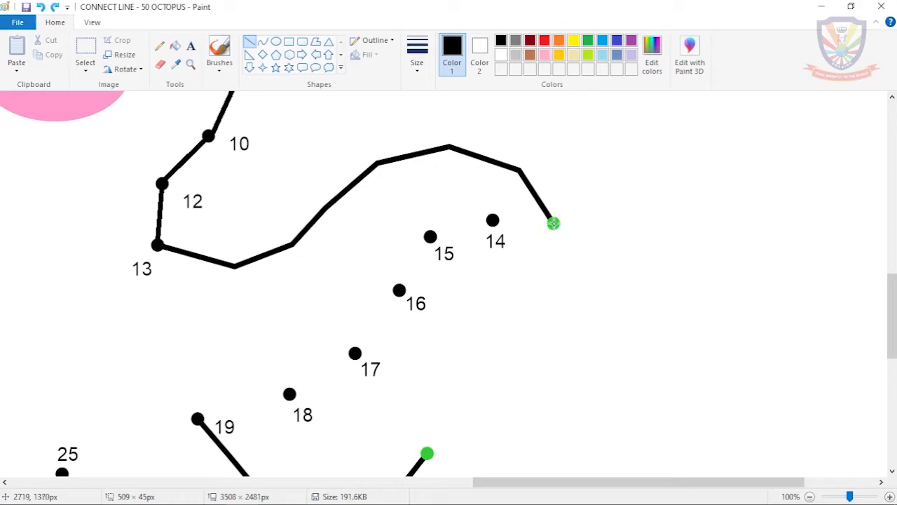
Draw straight black lines from the green dot beside 14 through dots 14, 15, 16, 17 and 18, redoing the misplaced line to 17
mouse_move(554, 223)
left_mouse_down()
mouse_move(526, 213)
mouse_move(428, 235)
mouse_move(367, 352)
left_mouse_up()
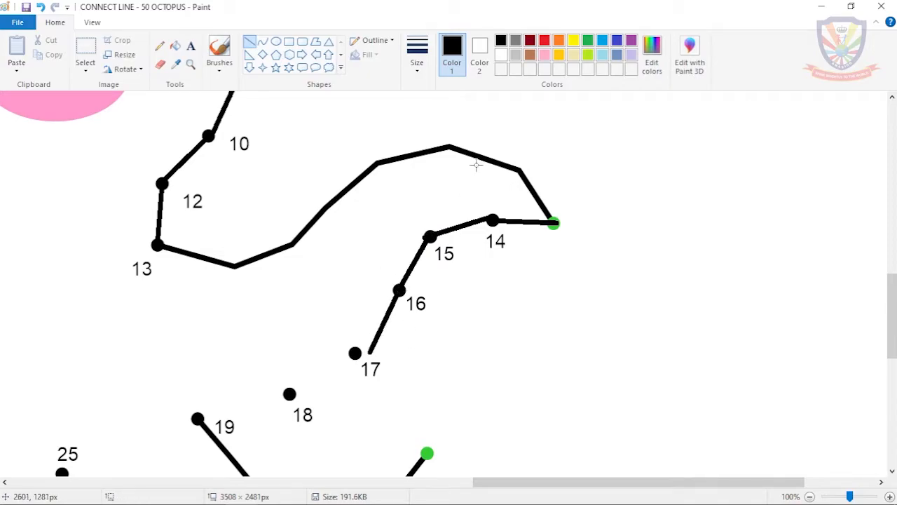
key("ctrl+z")
left_click_drag(399, 289, 356, 352)
scroll(361, 353, "down", 3)
left_click_drag(355, 161, 289, 202)
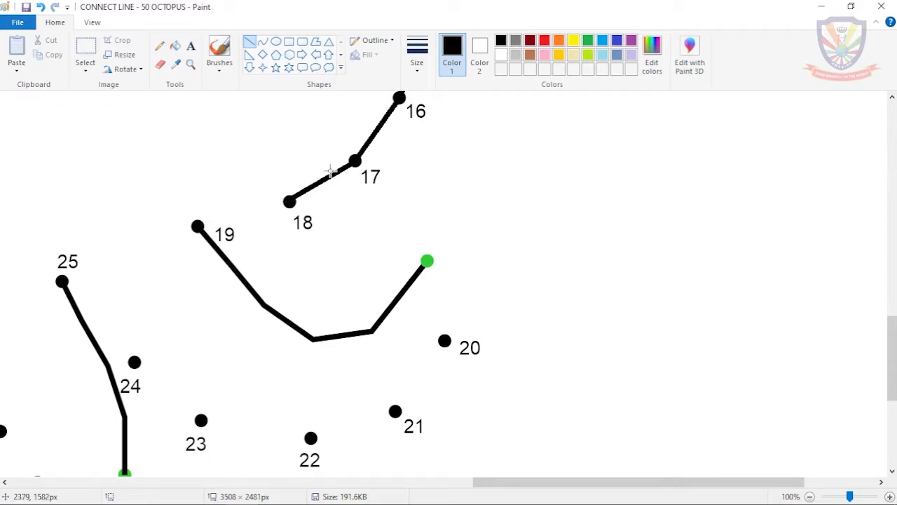
Connect dot 18 to dot 19 with a straight black line at 200% zoom
left_click(890, 496)
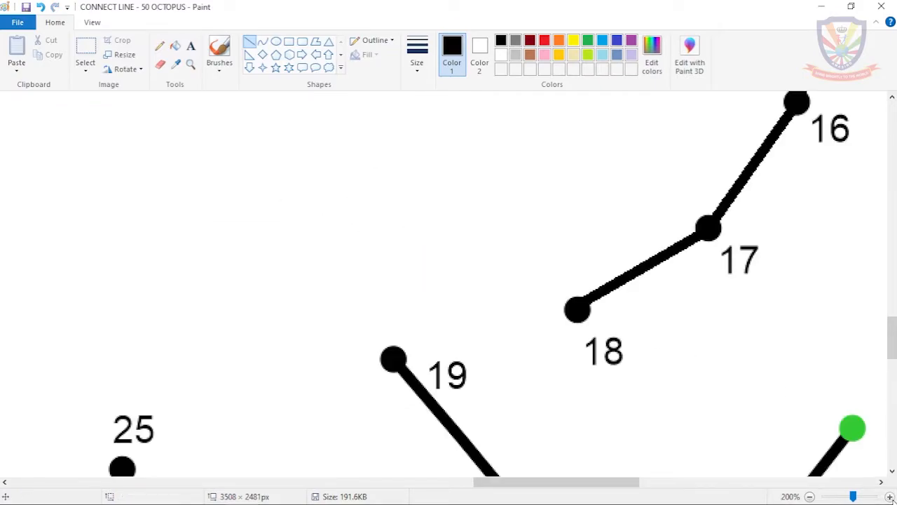
left_click_drag(568, 307, 398, 357)
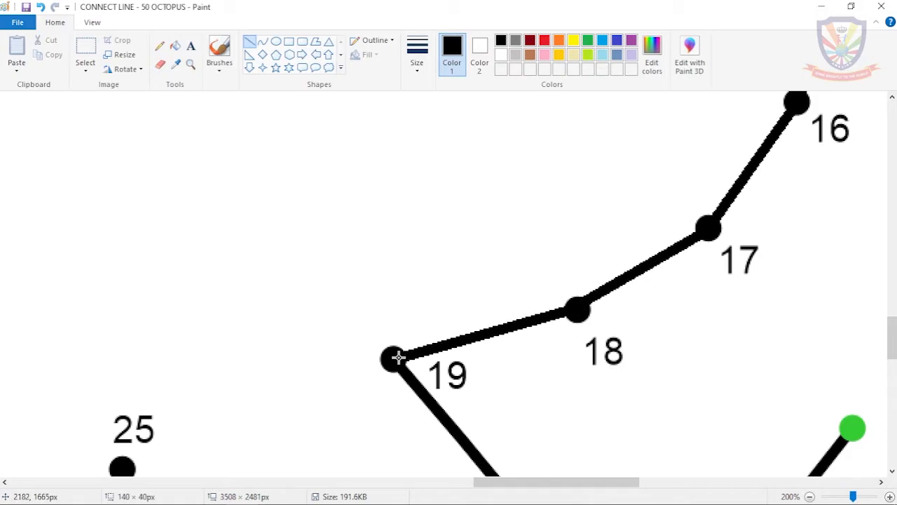
scroll(571, 339, "down", 3)
scroll(722, 311, "down", 3)
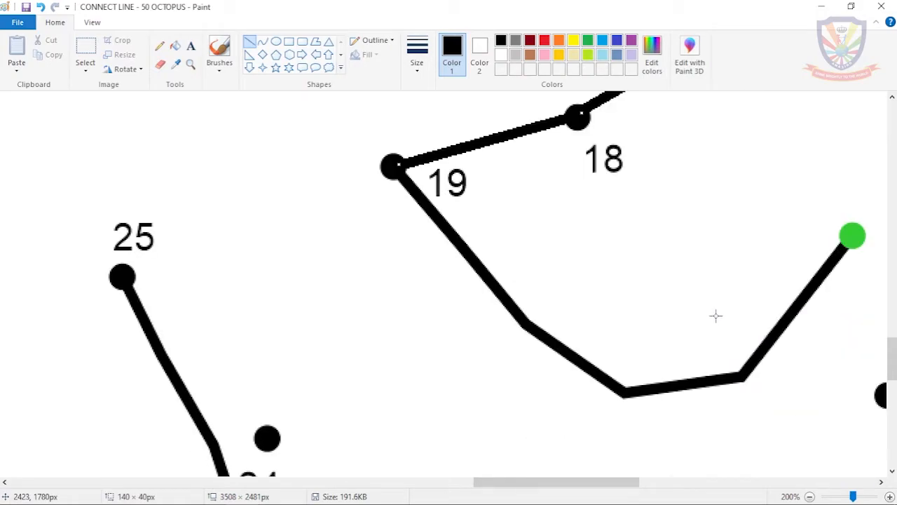
left_click_drag(553, 481, 599, 481)
mouse_move(145, 174)
left_mouse_down()
mouse_move(150, 167)
mouse_move(621, 362)
mouse_move(646, 396)
left_mouse_up()
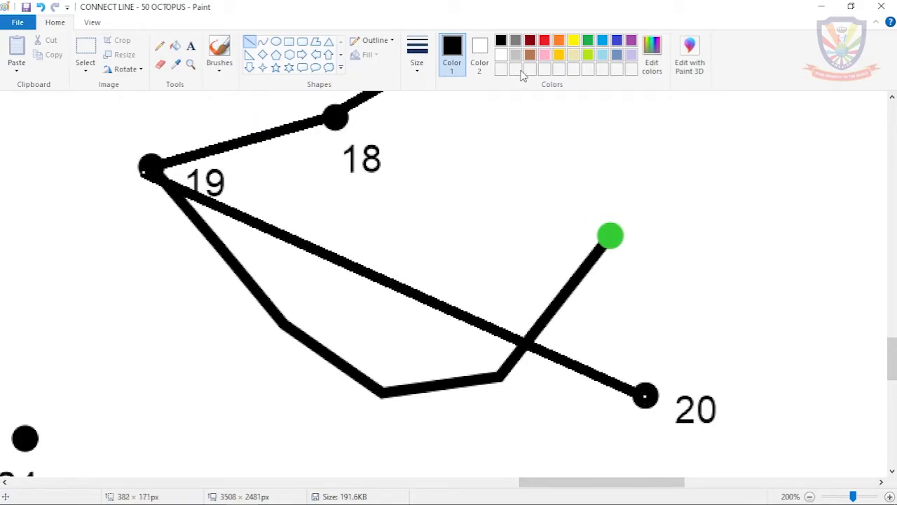
left_click(548, 41)
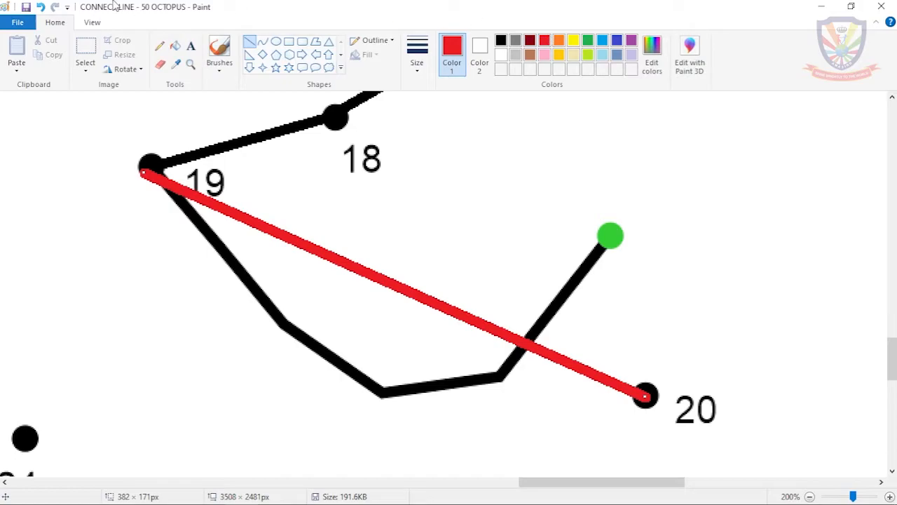
left_click(40, 7)
left_click(501, 41)
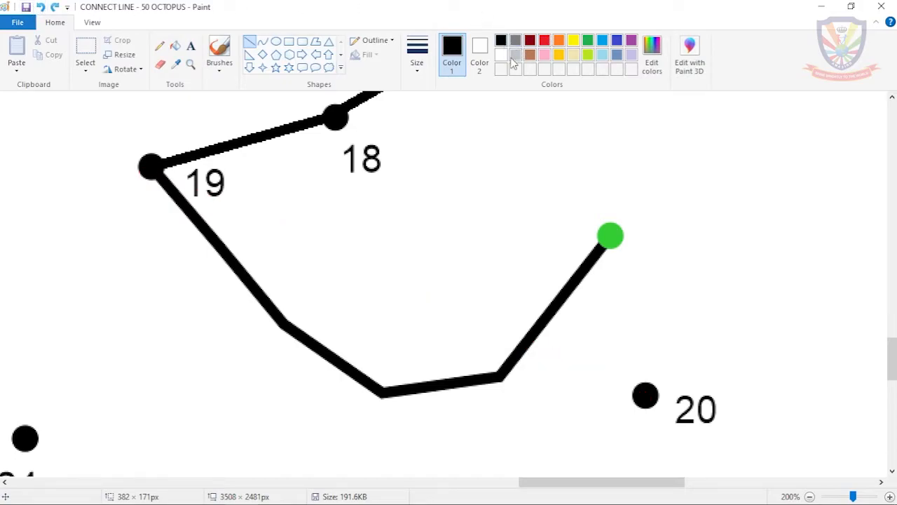
Draw straight black lines from the green dot above 20 through dots 20, 21, 22, 23, 24 and 25 in order
left_click_drag(607, 234, 645, 396)
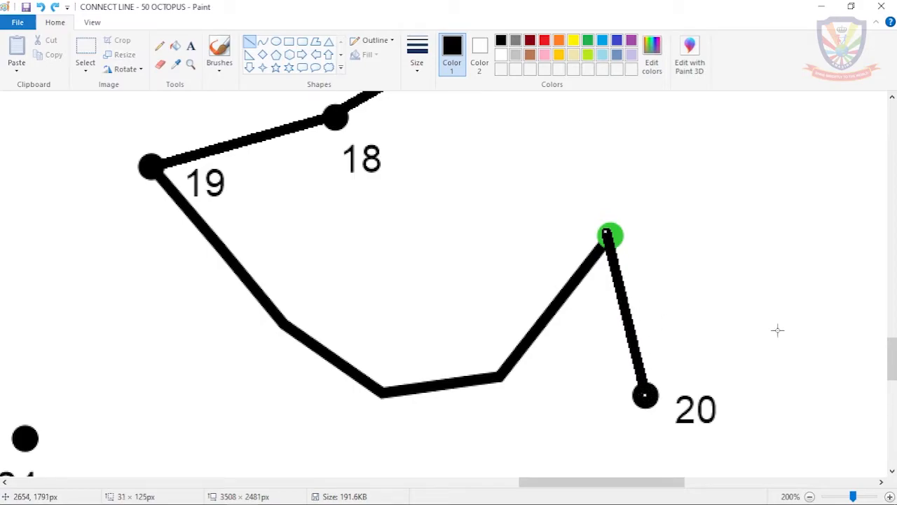
left_click_drag(894, 368, 894, 394)
mouse_move(644, 140)
left_mouse_down()
mouse_move(547, 280)
mouse_move(378, 332)
left_mouse_up()
left_click_drag(378, 332, 26, 181)
left_click_drag(603, 483, 500, 483)
left_click_drag(892, 398, 892, 375)
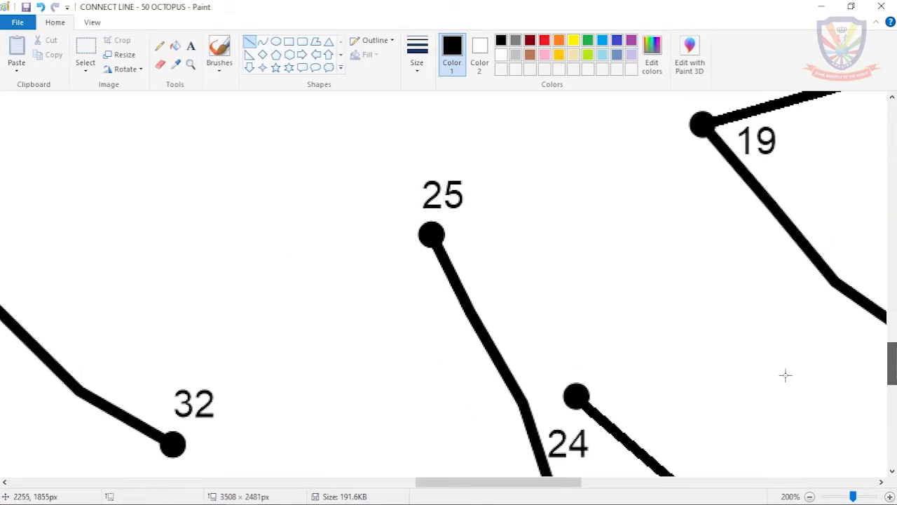
left_click_drag(573, 395, 437, 237)
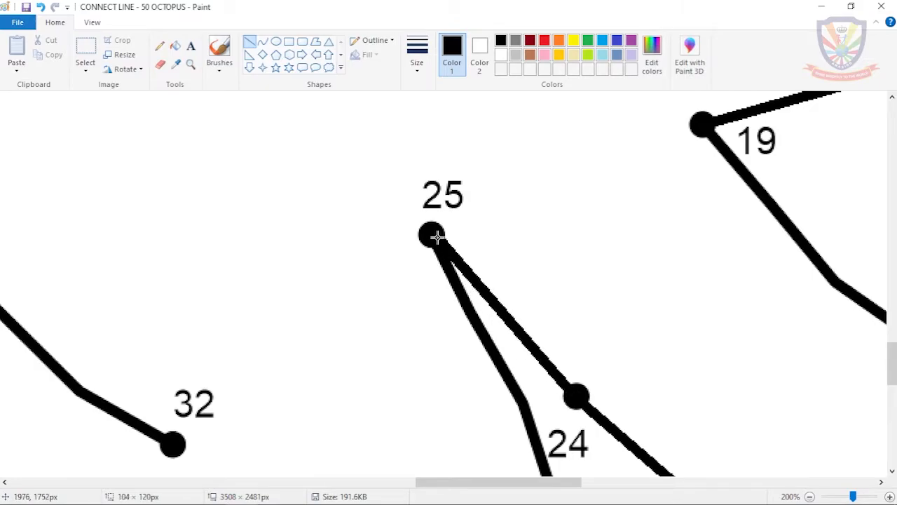
Connect the green dot at the end of the curve running down from 25 to dot 26 with a straight black line
scroll(583, 310, "down", 5)
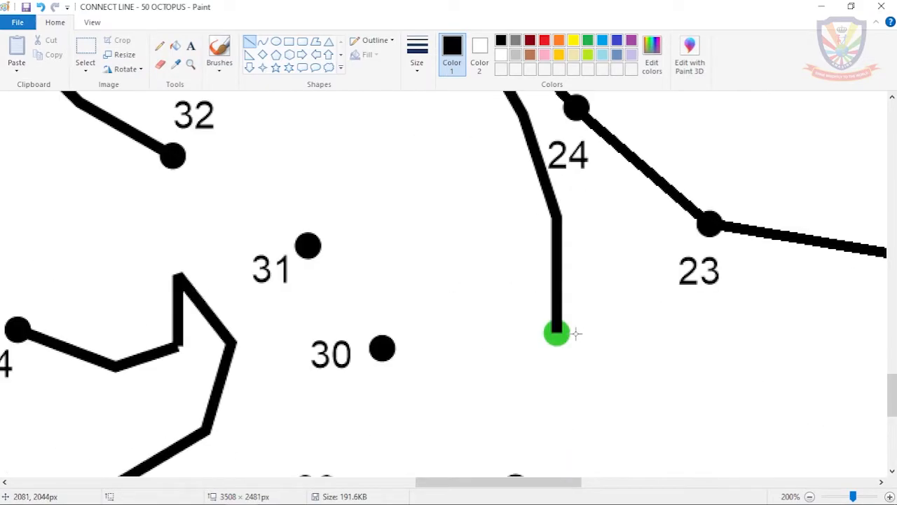
scroll(546, 336, "down", 2)
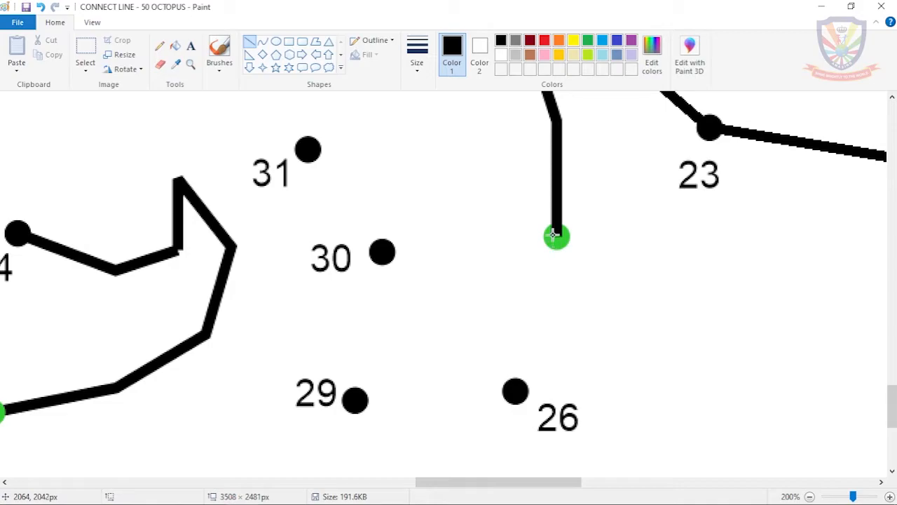
left_click_drag(556, 236, 516, 389)
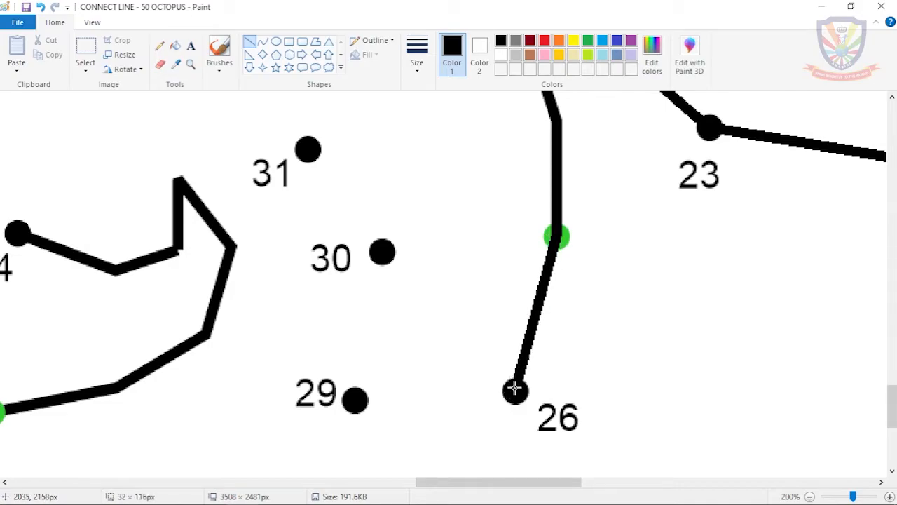
left_click(558, 359)
left_click_drag(515, 391, 349, 400)
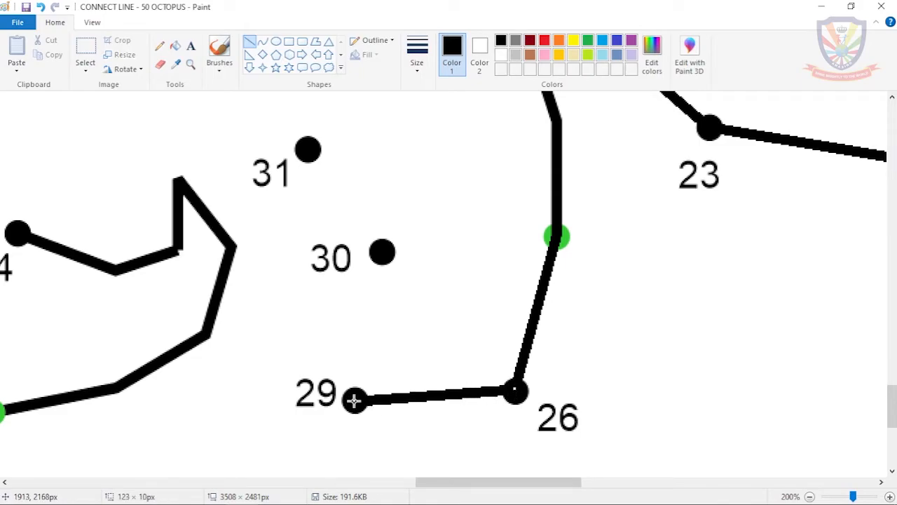
left_click(545, 42)
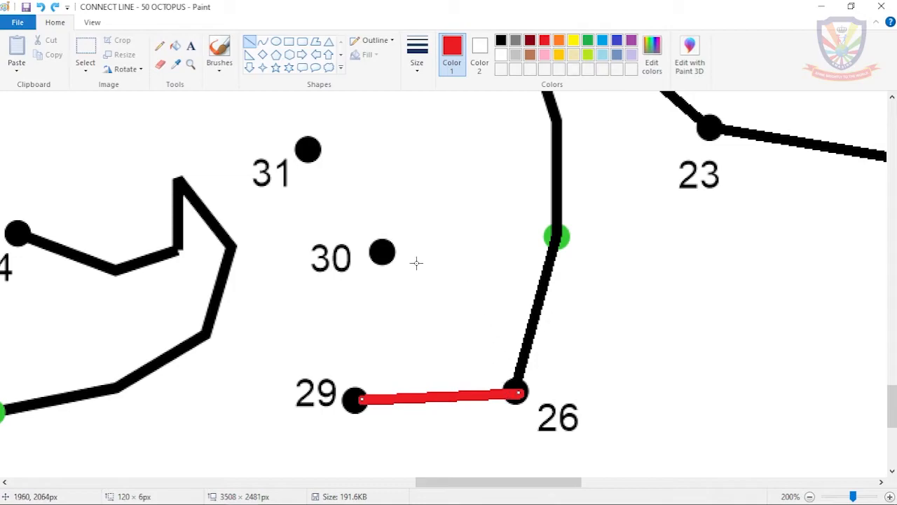
left_click(41, 7)
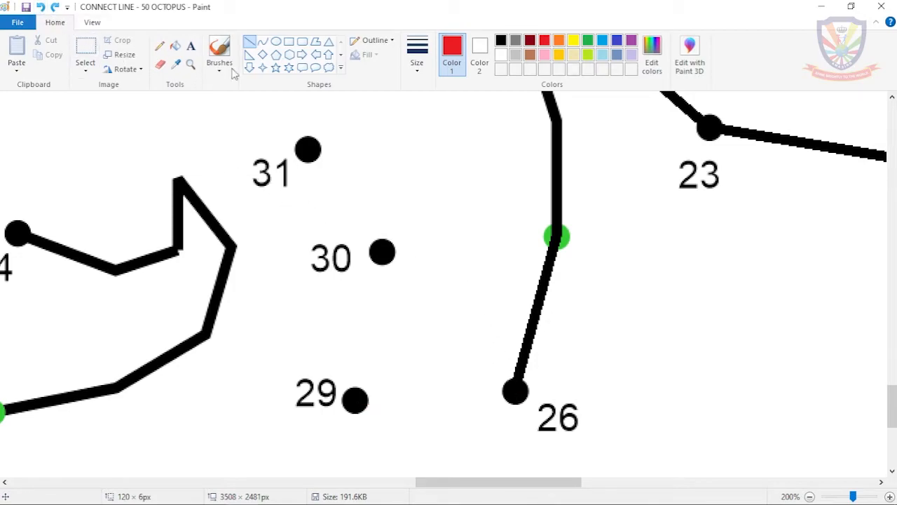
left_click_drag(893, 406, 892, 423)
left_click(500, 41)
Join dots 26 through 32 in order with straight black lines around the tip and back up the tentacle
mouse_move(515, 211)
left_mouse_down()
mouse_move(396, 337)
mouse_move(292, 367)
mouse_move(355, 219)
left_mouse_up()
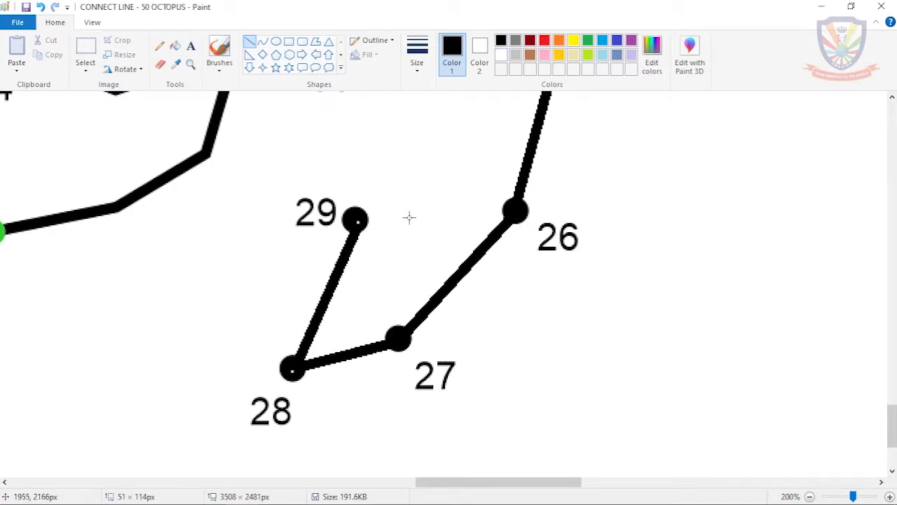
left_click_drag(892, 425, 892, 405)
mouse_move(356, 396)
left_mouse_down()
mouse_move(382, 250)
mouse_move(309, 147)
left_mouse_up()
left_click_drag(894, 384, 894, 364)
mouse_move(309, 338)
left_mouse_down()
mouse_move(206, 280)
mouse_move(173, 249)
left_mouse_up()
left_click_drag(470, 482, 382, 481)
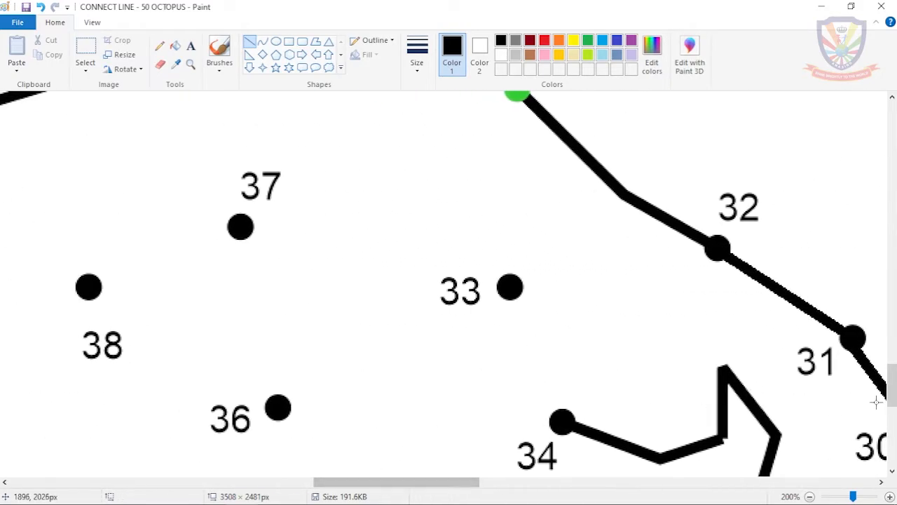
scroll(785, 344, "up", 1)
left_click_drag(717, 281, 510, 316)
left_click(544, 40)
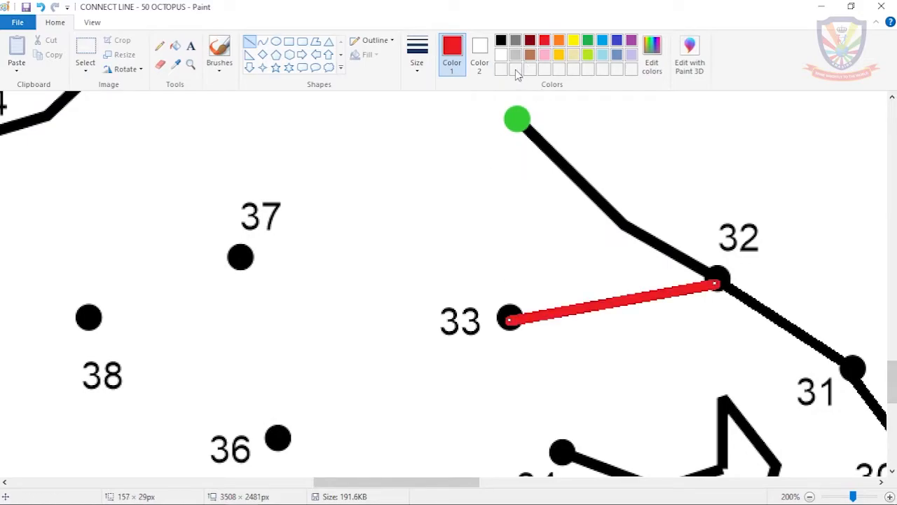
left_click(39, 7)
left_click(501, 40)
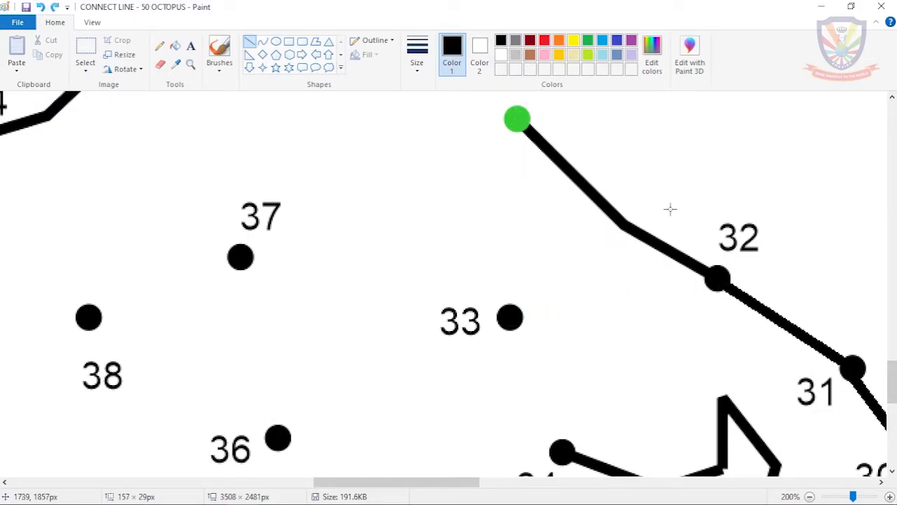
Draw straight black lines from the green dot above 33 to dot 33 and from 33 to dot 34
mouse_move(512, 117)
left_mouse_down()
mouse_move(520, 236)
mouse_move(510, 317)
left_mouse_up()
scroll(510, 317, "down", 1)
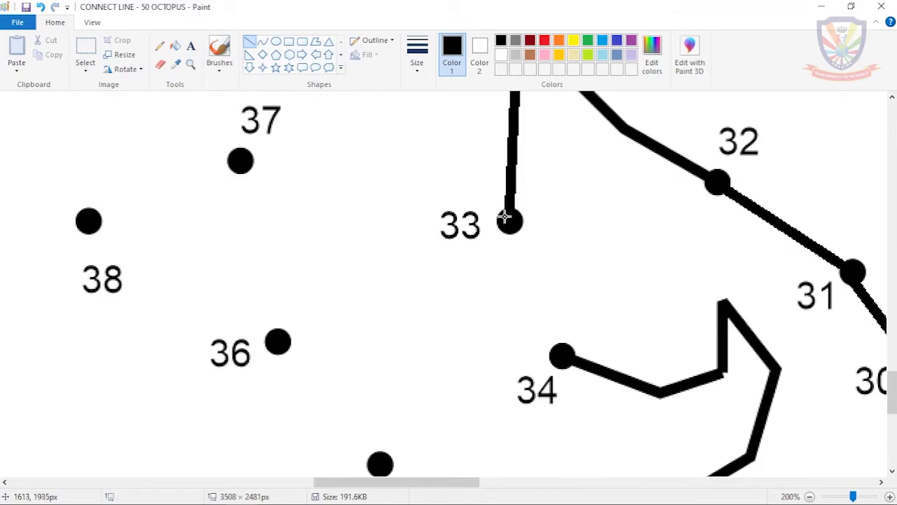
left_click_drag(510, 222, 558, 354)
scroll(805, 303, "down", 1)
left_click_drag(560, 259, 535, 436)
left_click(545, 40)
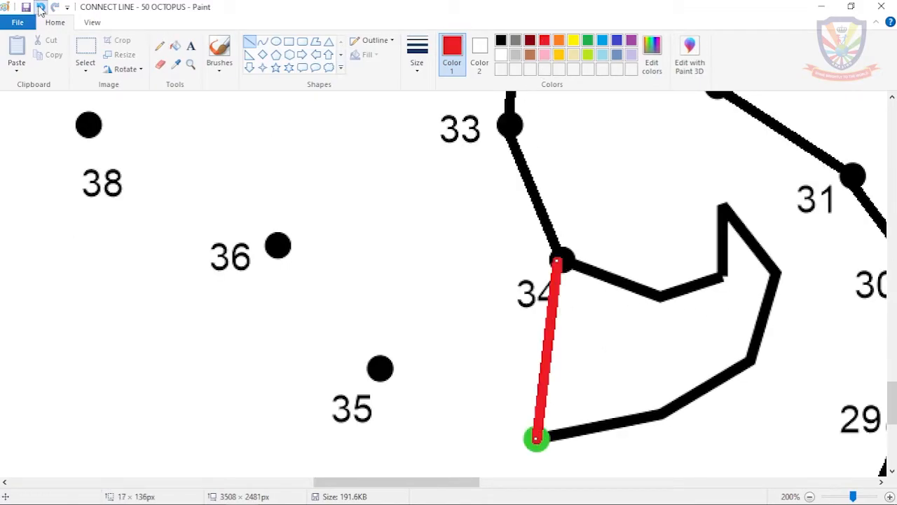
left_click(40, 7)
left_click(500, 40)
Connect the green dot beneath 34 to dot 35 and dot 35 to dot 36 with straight black lines
mouse_move(535, 437)
left_mouse_down()
mouse_move(379, 368)
mouse_move(311, 316)
mouse_move(278, 245)
left_mouse_up()
left_click_drag(446, 482, 406, 483)
left_click_drag(492, 243, 304, 126)
left_click(545, 40)
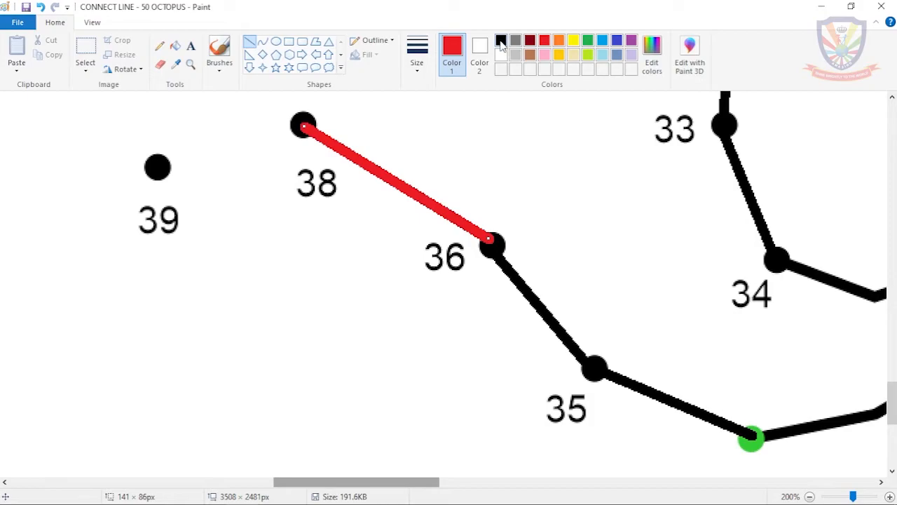
left_click(40, 6)
left_click_drag(893, 421, 893, 406)
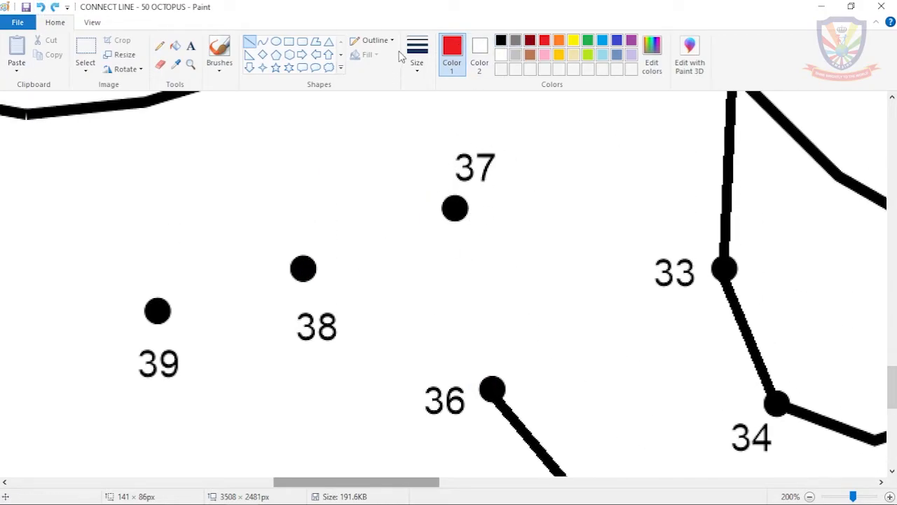
left_click(502, 40)
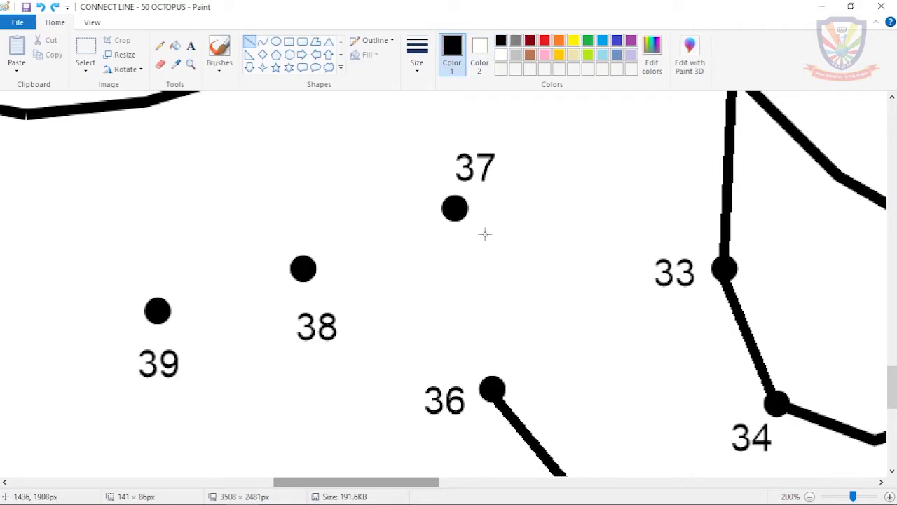
Join dots 36 through 43 in order with straight black lines along the underside of the tentacle
mouse_move(496, 382)
left_mouse_down()
mouse_move(458, 290)
mouse_move(456, 209)
mouse_move(157, 311)
left_mouse_up()
left_click_drag(361, 482, 277, 482)
mouse_move(586, 311)
left_mouse_down()
mouse_move(399, 316)
mouse_move(259, 265)
mouse_move(188, 136)
left_mouse_up()
left_click_drag(294, 482, 253, 482)
scroll(517, 367, "up", 3)
left_click_drag(417, 363, 379, 189)
Complete the outline with straight black lines from the green dot beside 44 through dots 44 to 50 in order
left_click_drag(295, 482, 388, 482)
scroll(569, 277, "up", 3)
mouse_move(568, 277)
left_mouse_down()
mouse_move(434, 331)
mouse_move(256, 298)
mouse_move(190, 255)
mouse_move(147, 206)
left_mouse_up()
left_click_drag(366, 482, 297, 482)
scroll(517, 404, "up", 3)
mouse_move(515, 403)
left_mouse_down()
mouse_move(435, 305)
mouse_move(367, 199)
left_mouse_up()
scroll(446, 178, "up", 3)
mouse_move(367, 341)
left_mouse_down()
mouse_move(266, 236)
mouse_move(88, 219)
left_mouse_up()
Fill the white background around the octopus with indigo
left_click(810, 497)
left_click(810, 496)
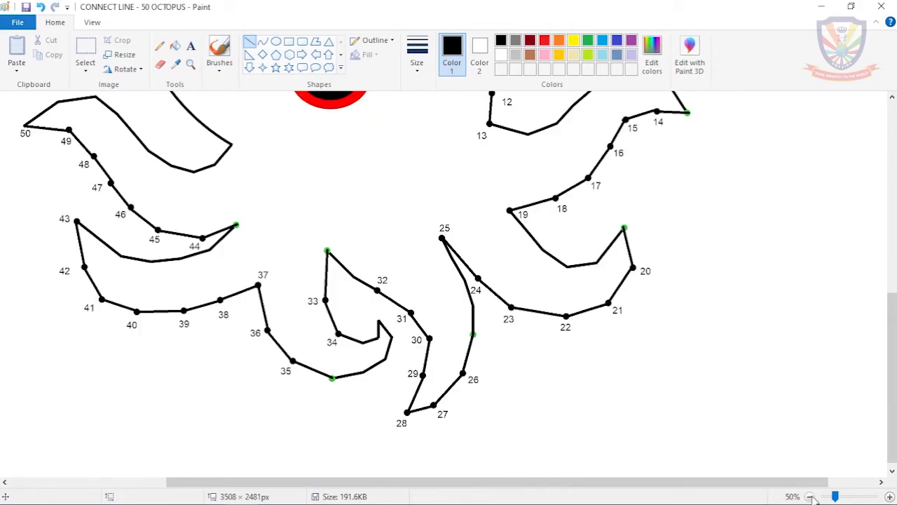
left_click(810, 496)
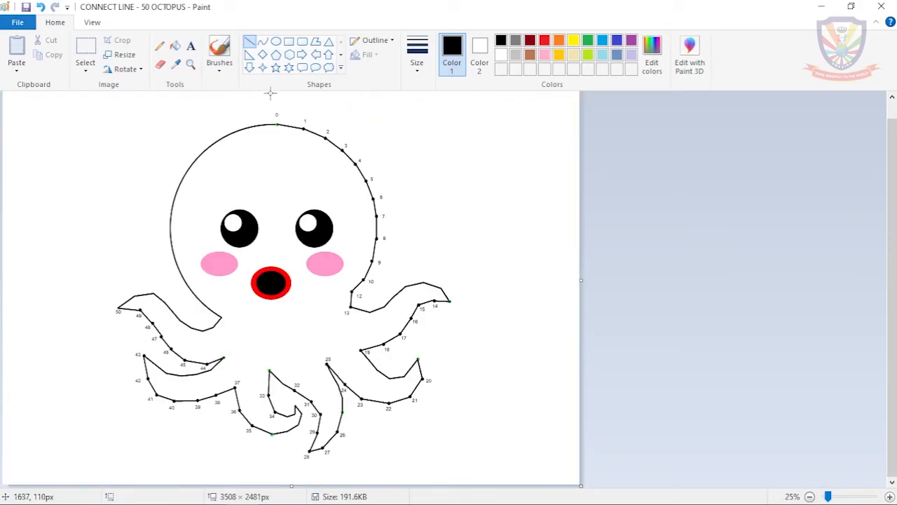
left_click(175, 46)
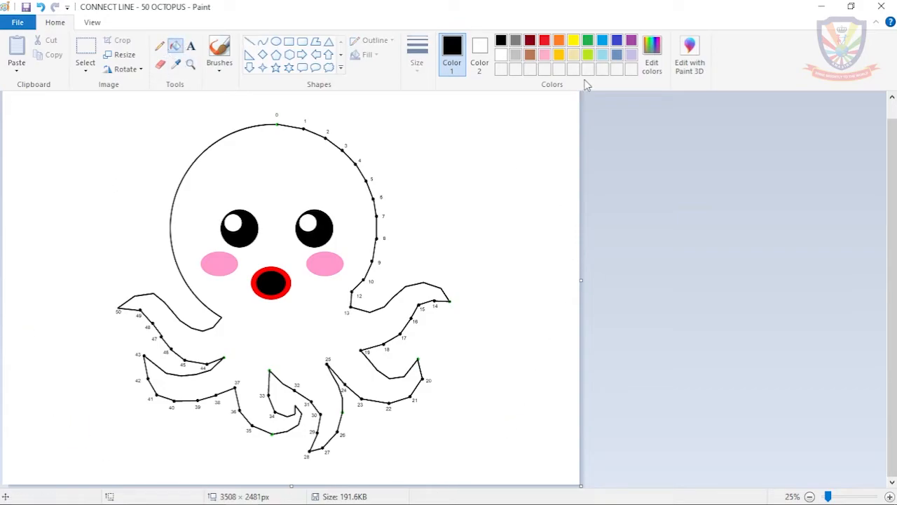
left_click(616, 41)
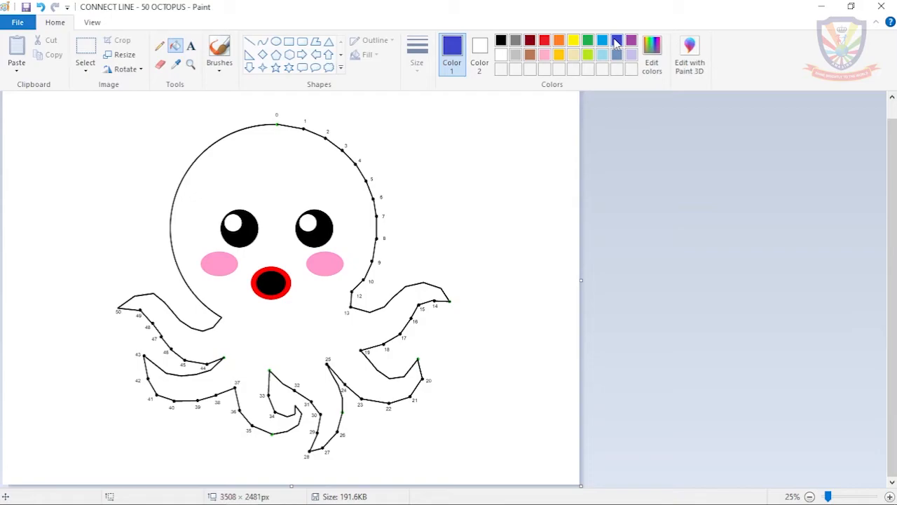
left_click(605, 46)
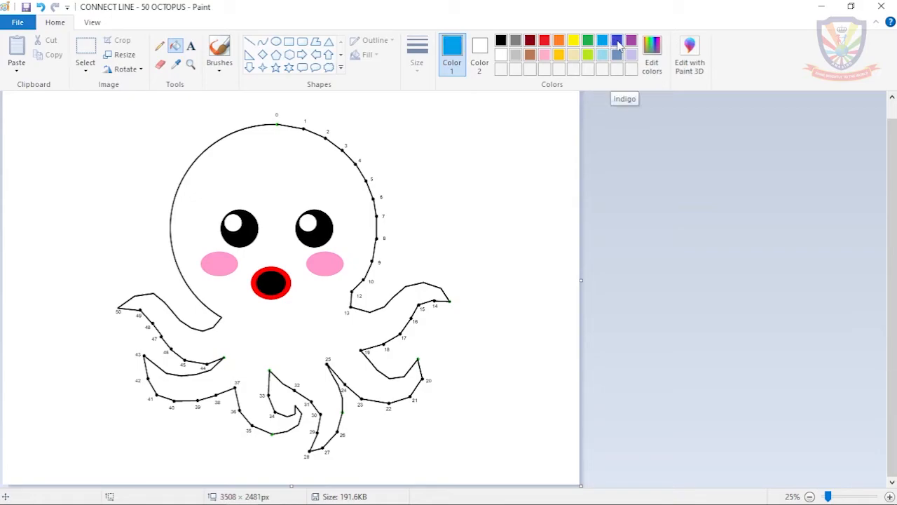
left_click(617, 44)
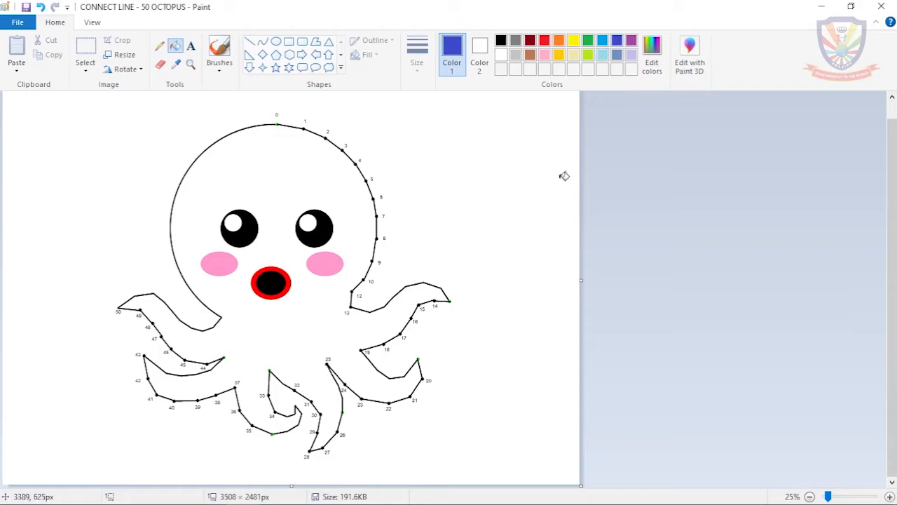
left_click(519, 294)
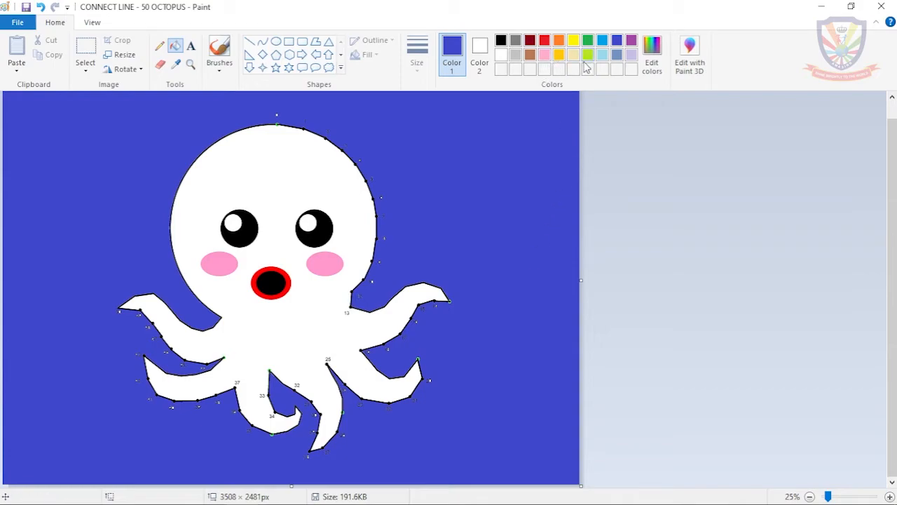
Fill the octopus's body with orange and both pink cheeks with red
left_click(560, 41)
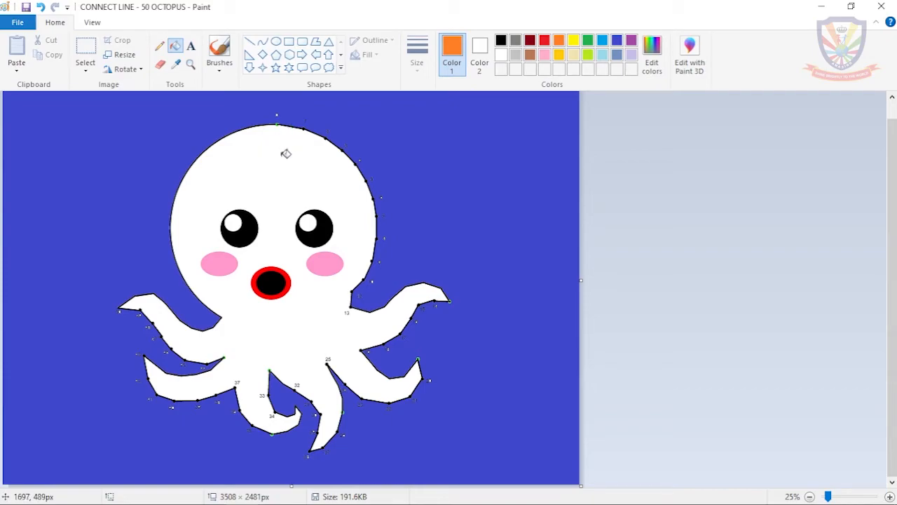
left_click(286, 153)
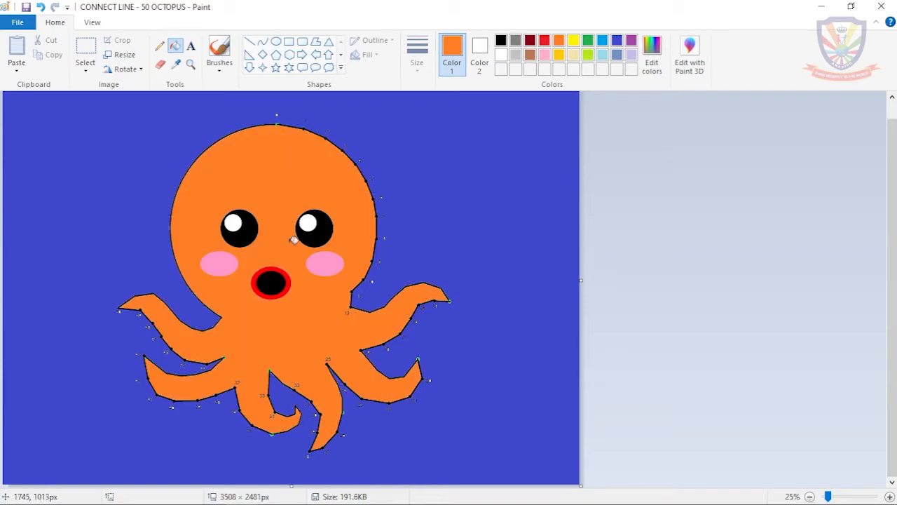
left_click(544, 41)
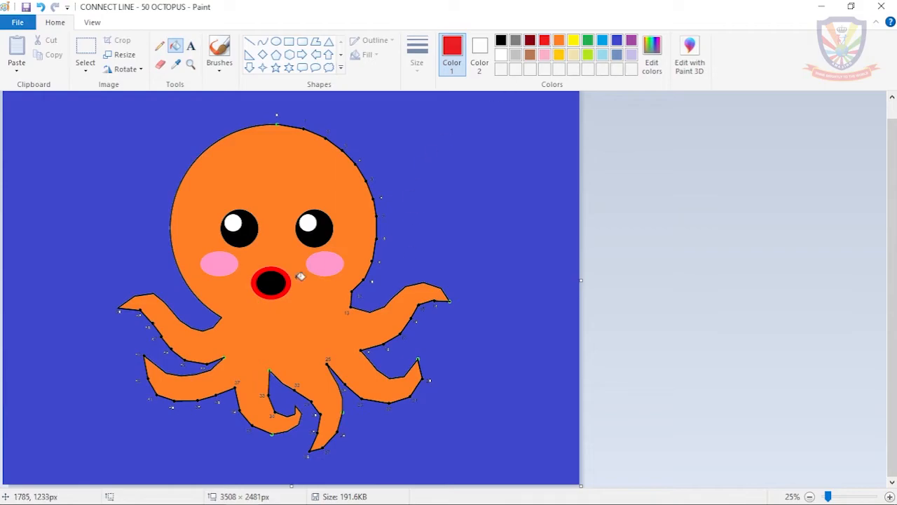
left_click(325, 260)
left_click(215, 258)
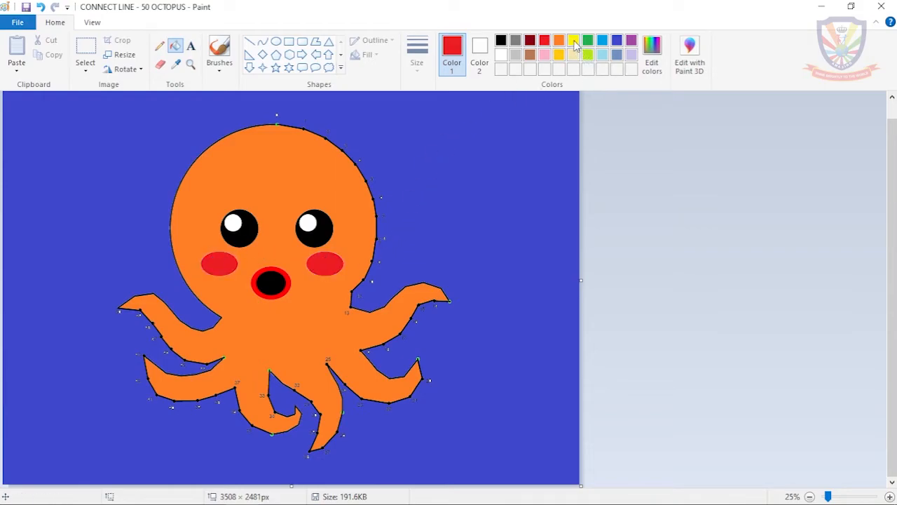
Fill the black areas of both eyes with indigo
left_click(617, 40)
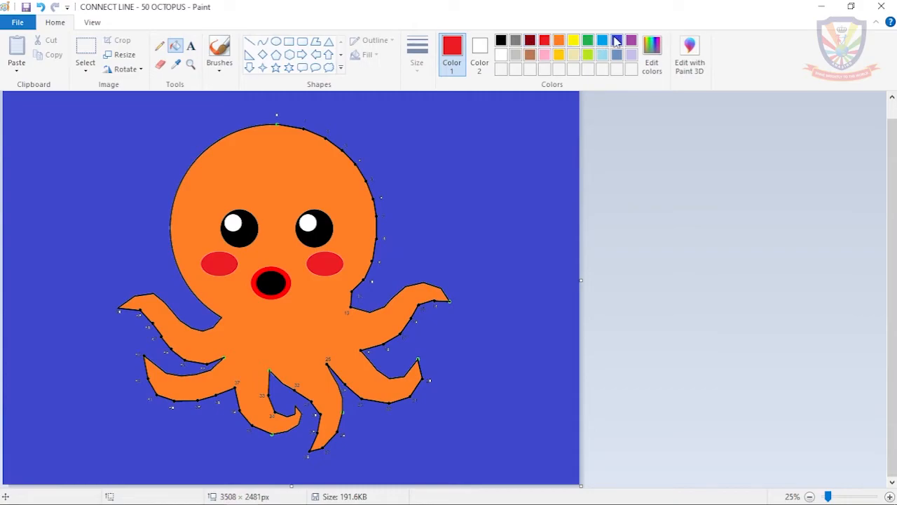
left_click(313, 244)
left_click(247, 236)
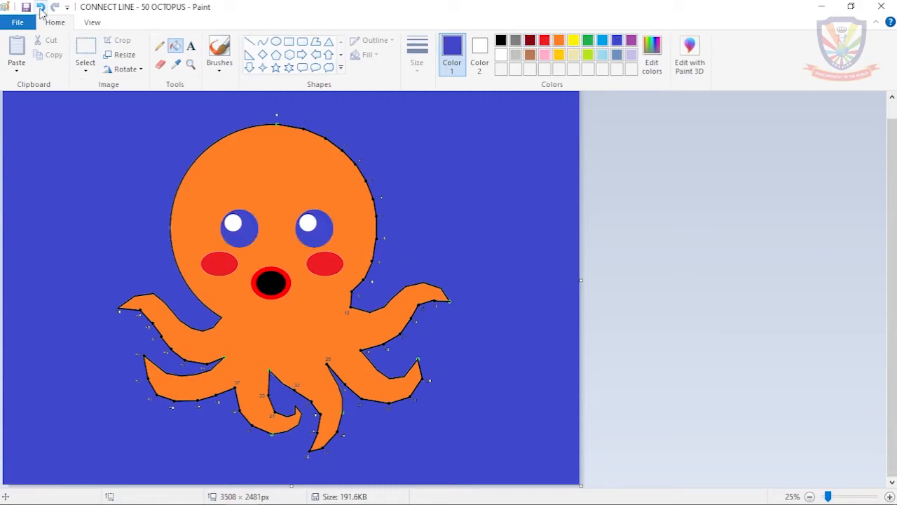
Undo the indigo fills of both eyes and the red fills of both cheeks
left_click(40, 7)
left_click(41, 7)
left_click(40, 7)
left_click(41, 7)
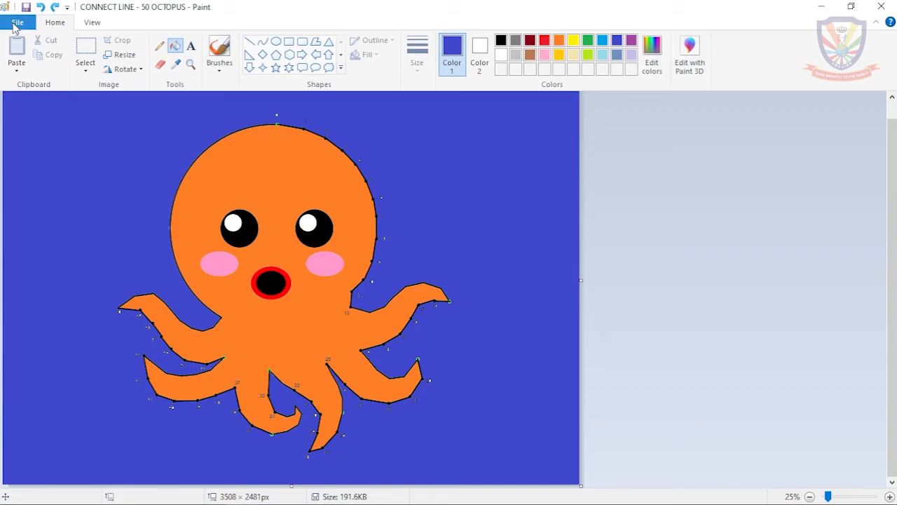
Save the picture as a PNG named CONNECT LINE - 50 OCTOPUS COLOUR in the G2 IT folder, accepting the transparency loss, and close Paint
left_click(16, 26)
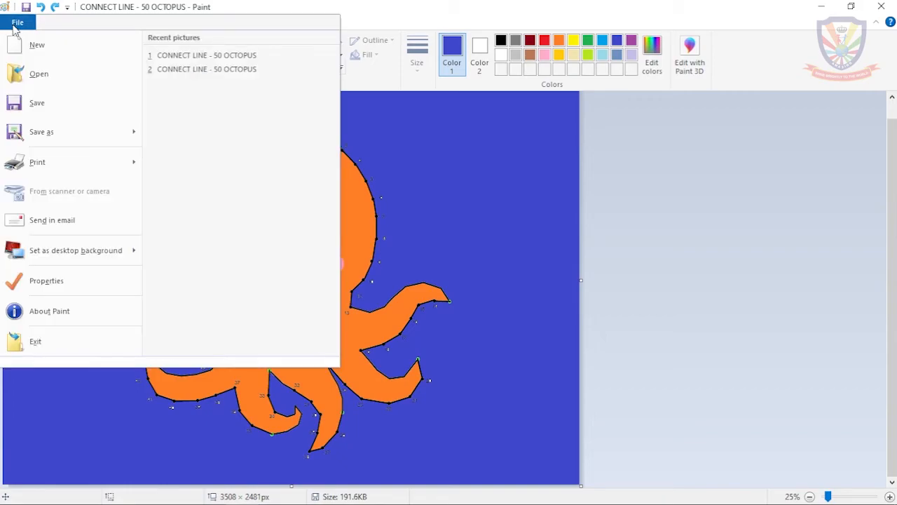
mouse_move(56, 138)
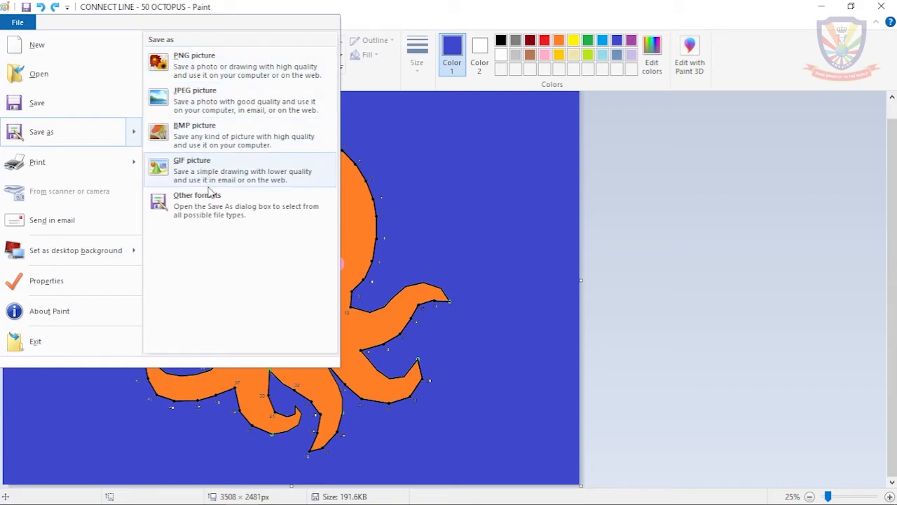
left_click(33, 131)
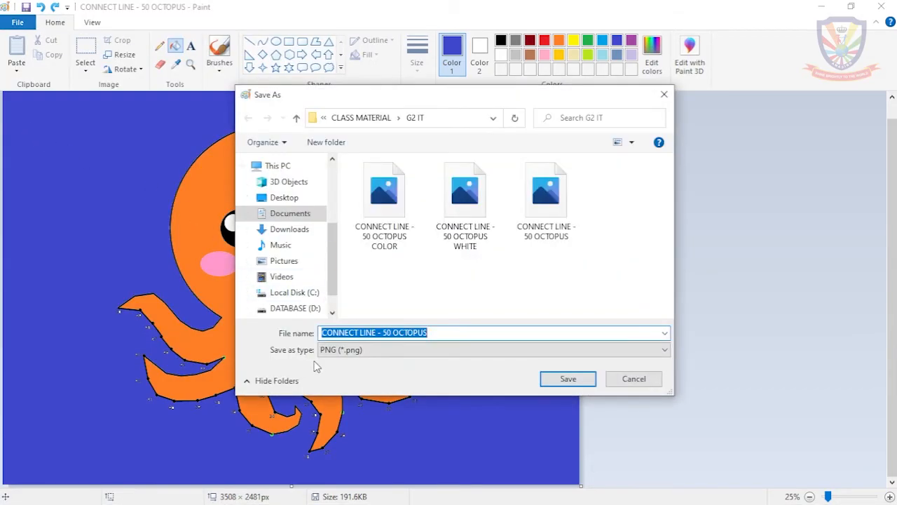
left_click(326, 352)
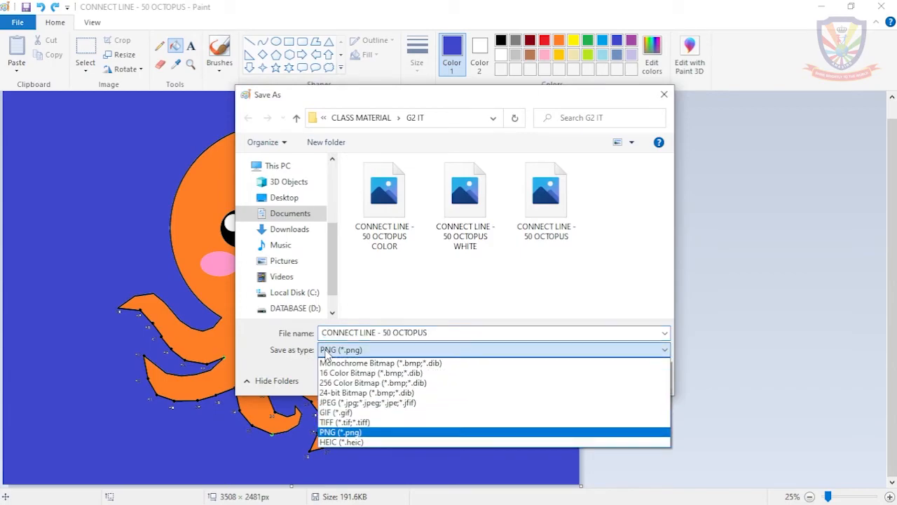
left_click(334, 432)
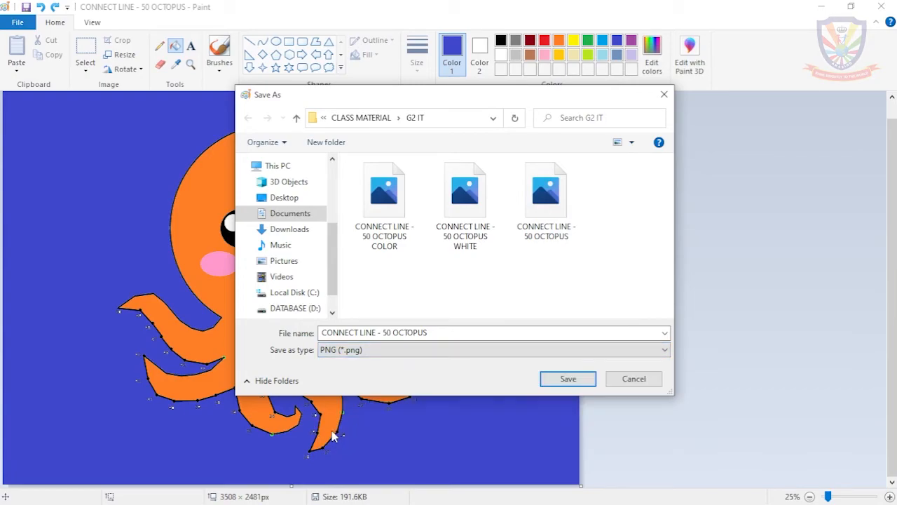
left_click(349, 332)
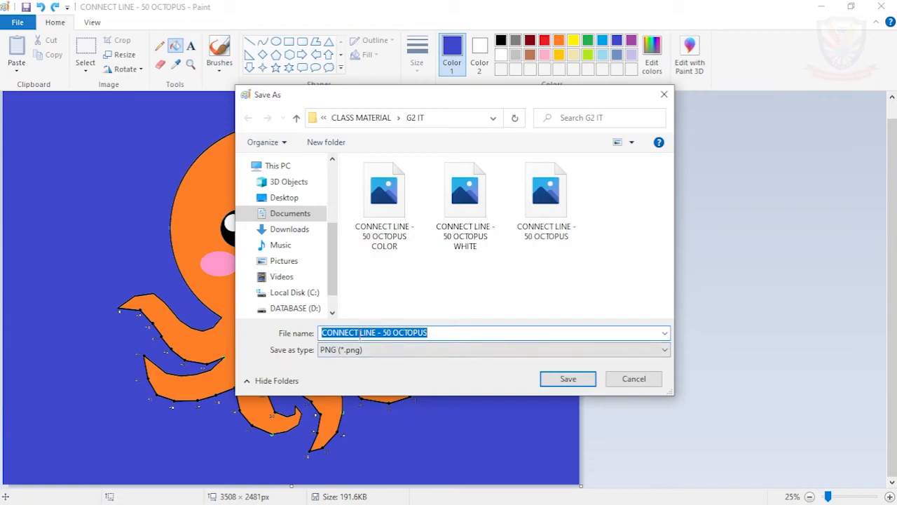
left_click(439, 333)
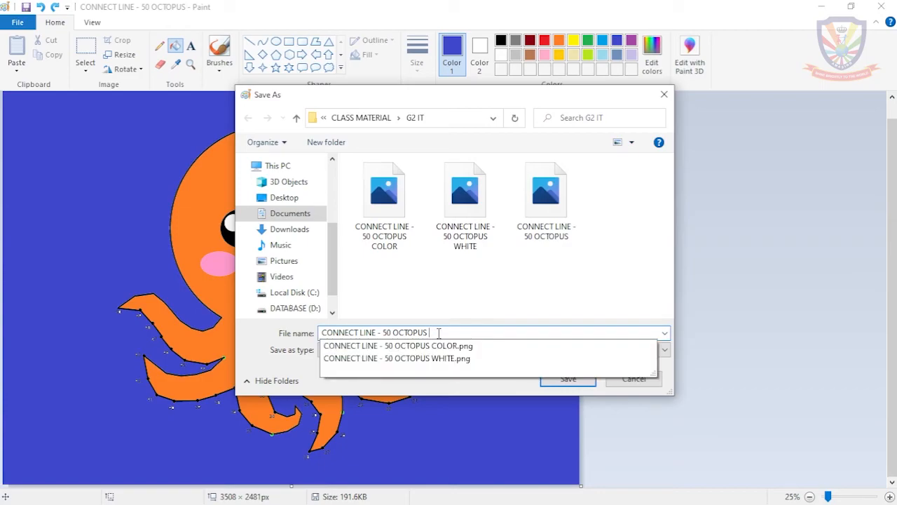
type("COLOUR")
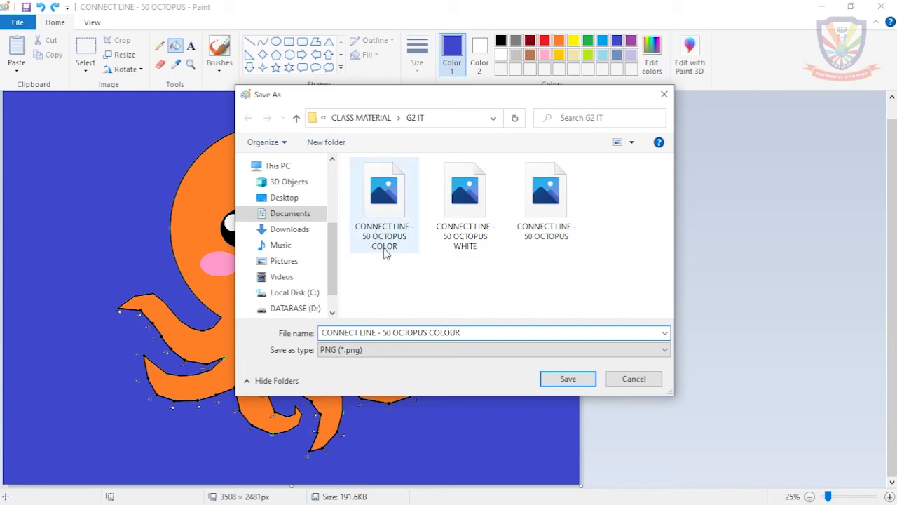
left_click(575, 383)
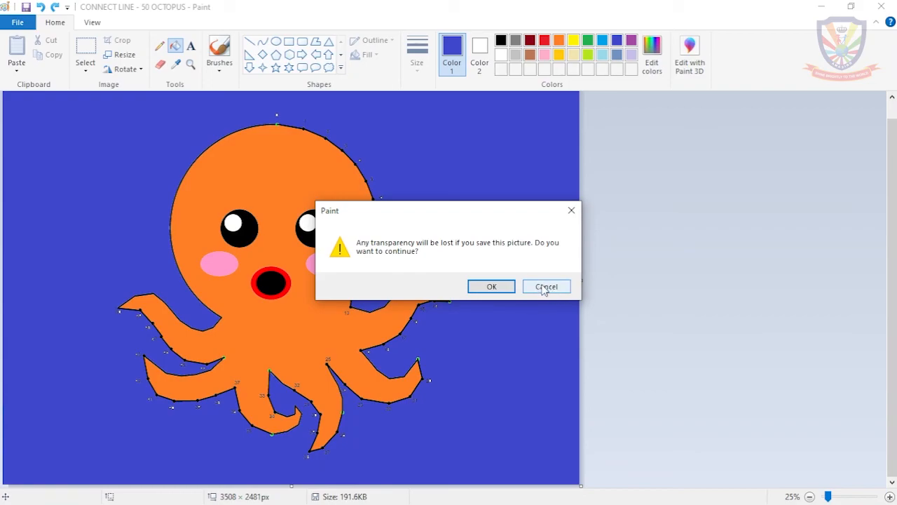
left_click(491, 288)
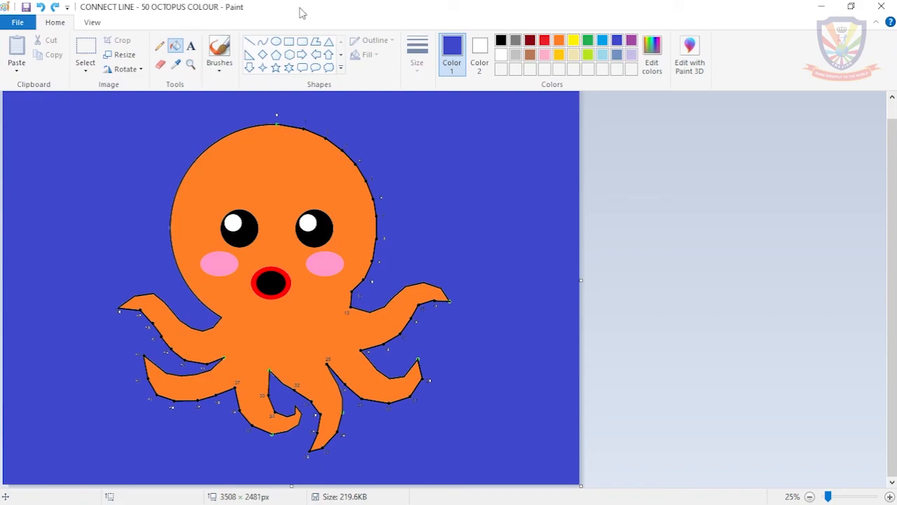
left_click(881, 7)
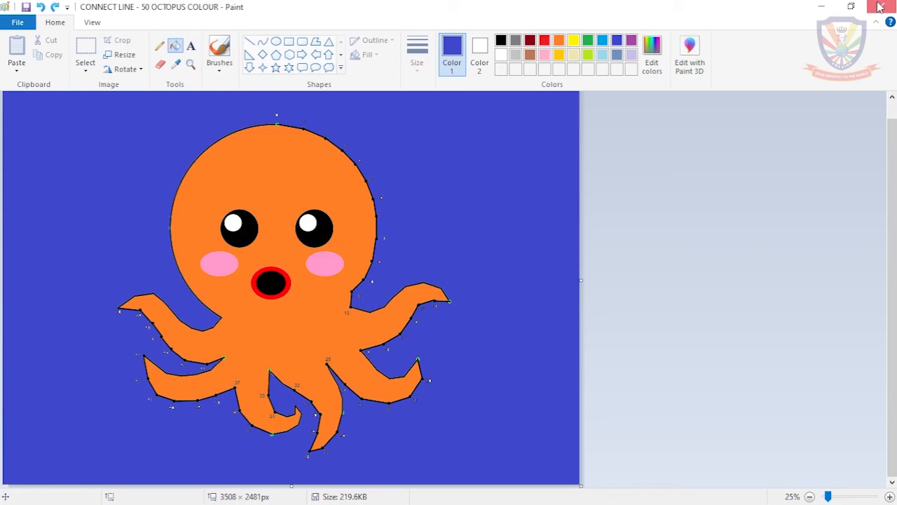